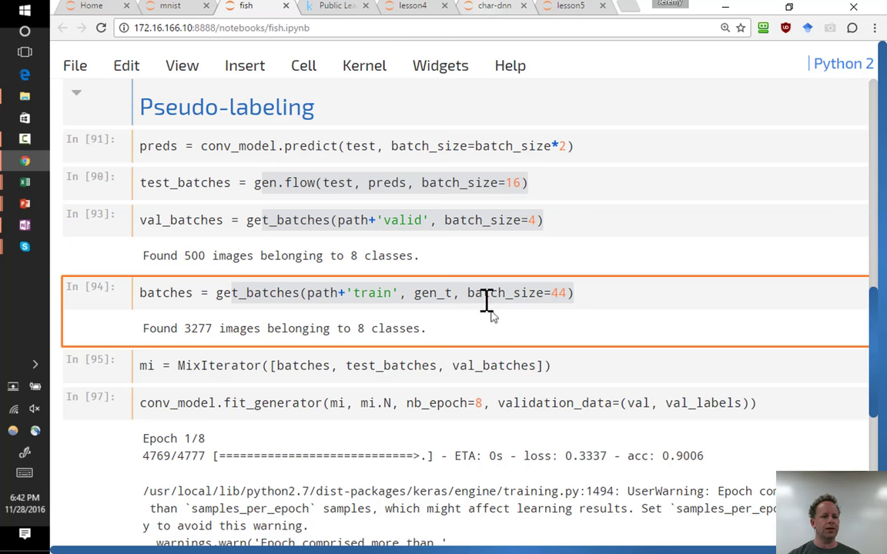
Review the Kaggle fisheries leaderboard and the next method of the MixIterator class in the vim terminal.
{"action": "left_click", "coordinate": [336, 8]}
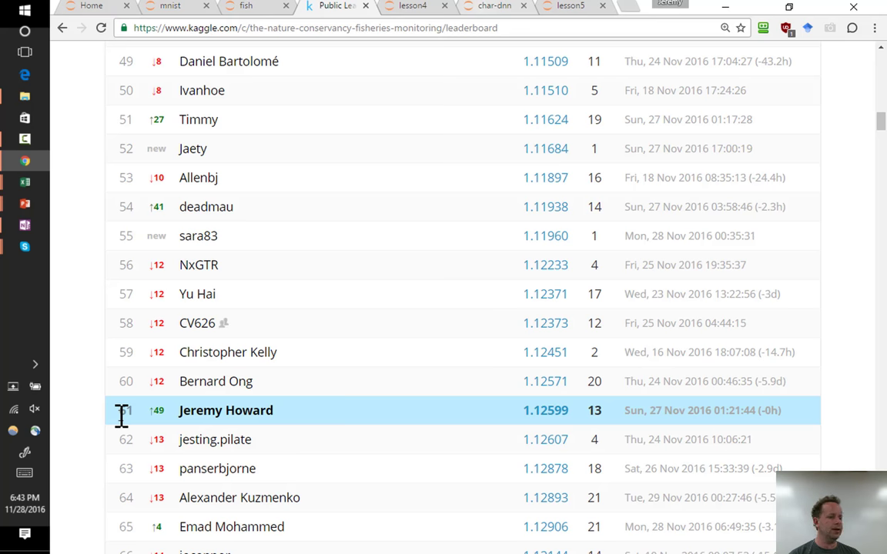
{"action": "key", "text": "alt+Tab"}
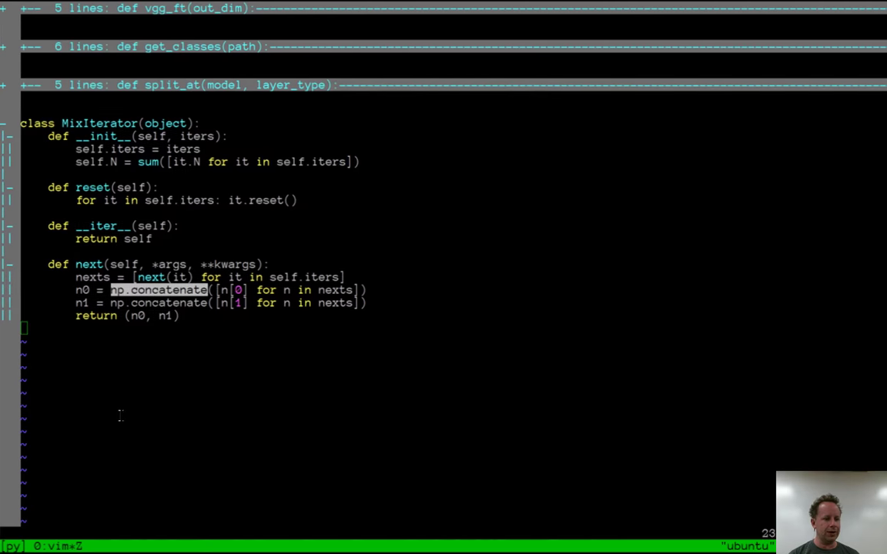
{"action": "key", "text": "}"}
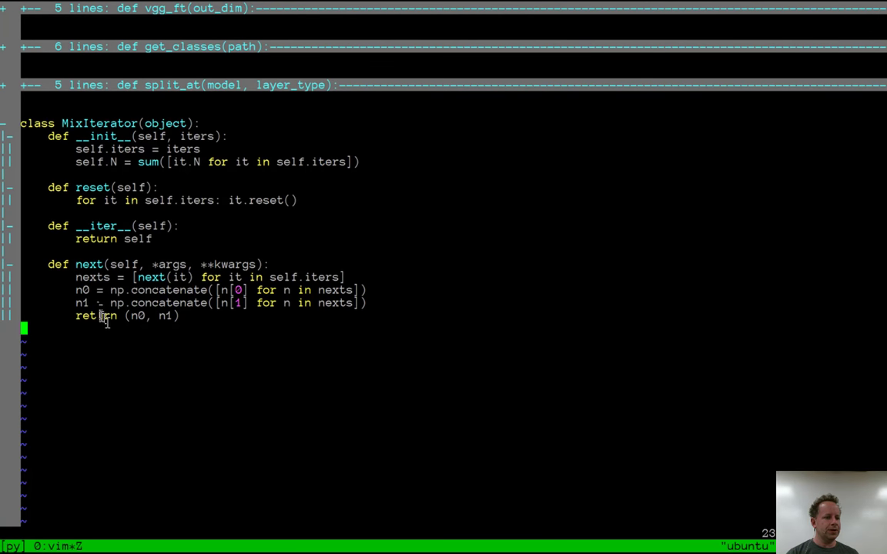
{"action": "left_click_drag", "start_coordinate": [80, 291], "coordinate": [223, 301]}
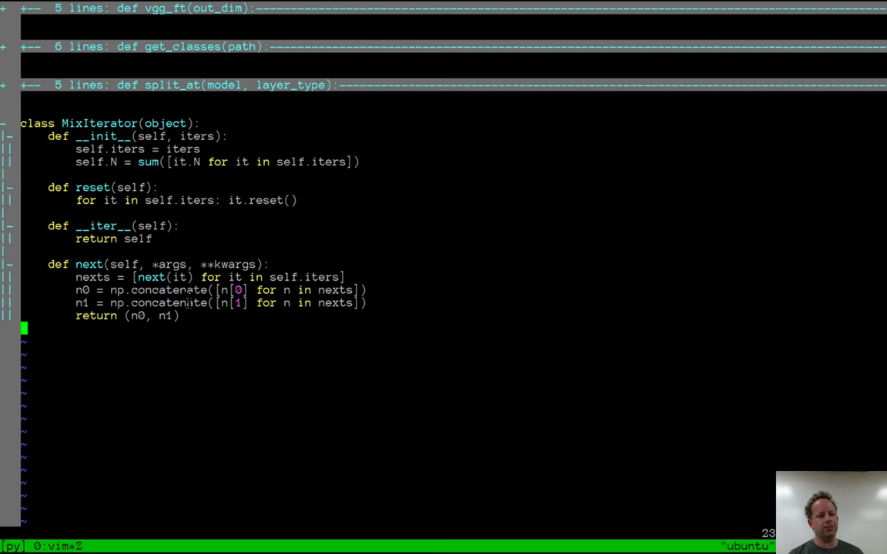
Bring up the lesson4 notebook in Chrome and switch to the collab_filter.xlsx workbook in Excel.
{"action": "key", "text": "alt+Tab"}
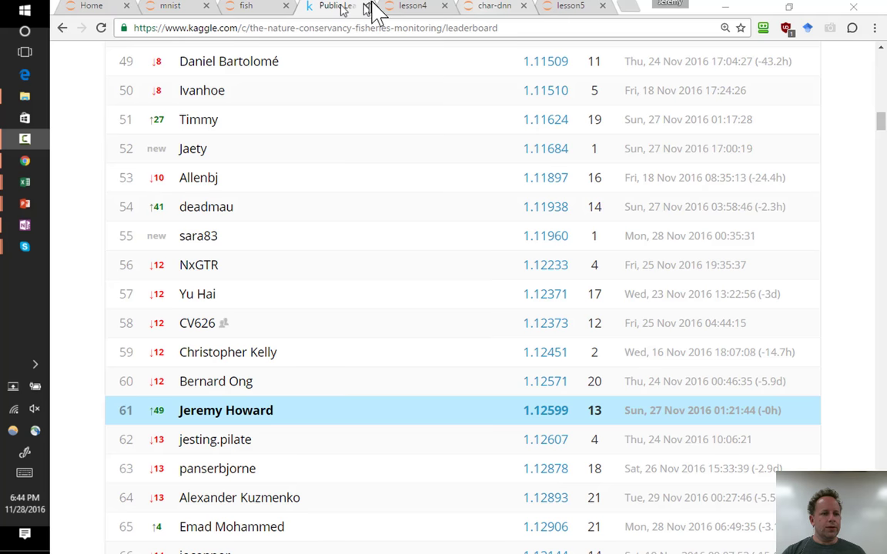
{"action": "left_click", "coordinate": [398, 11]}
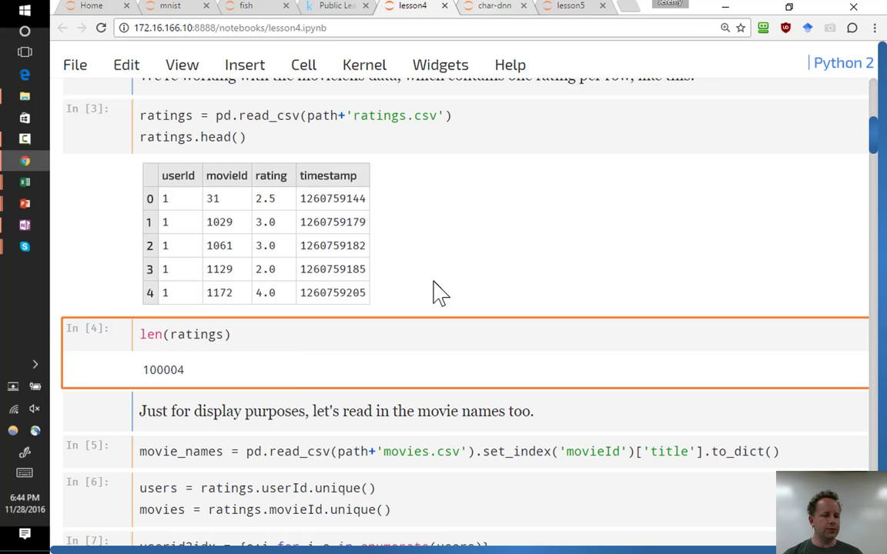
{"action": "key", "text": "alt+Tab"}
{"action": "key", "text": "alt+Tab"}
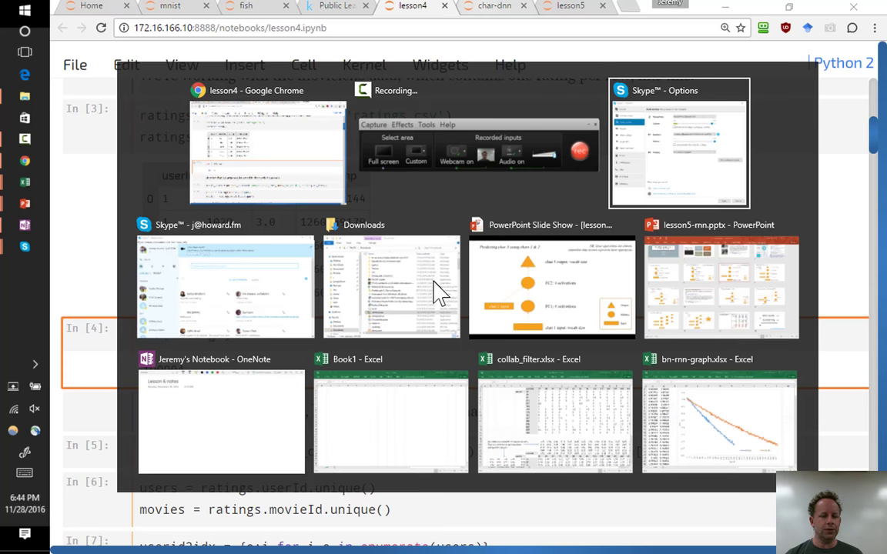
{"action": "left_click", "coordinate": [569, 369]}
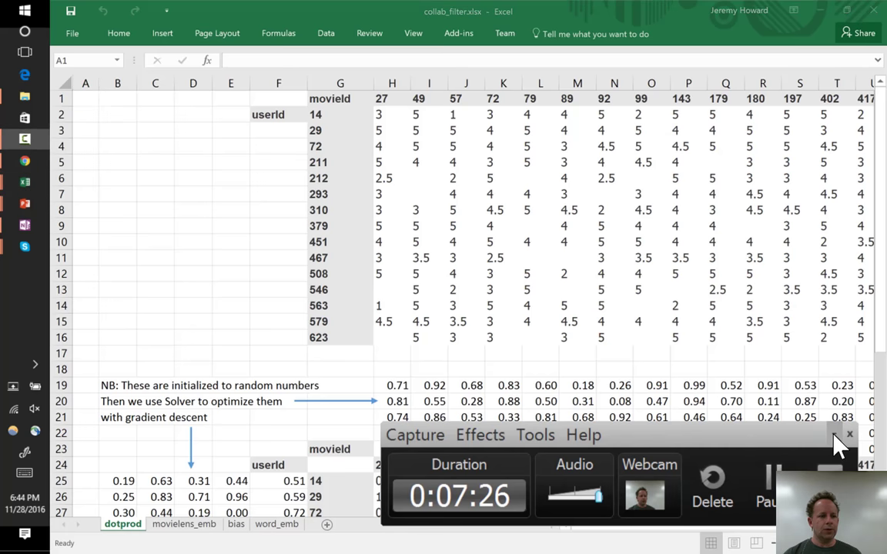
Select the whole movie ratings matrix, G1:V16, on the dotprod sheet.
{"action": "key", "text": "Right"}
{"action": "key", "text": "Right"}
{"action": "key", "text": "Right"}
{"action": "key", "text": "Right"}
{"action": "key", "text": "Right"}
{"action": "key", "text": "Right"}
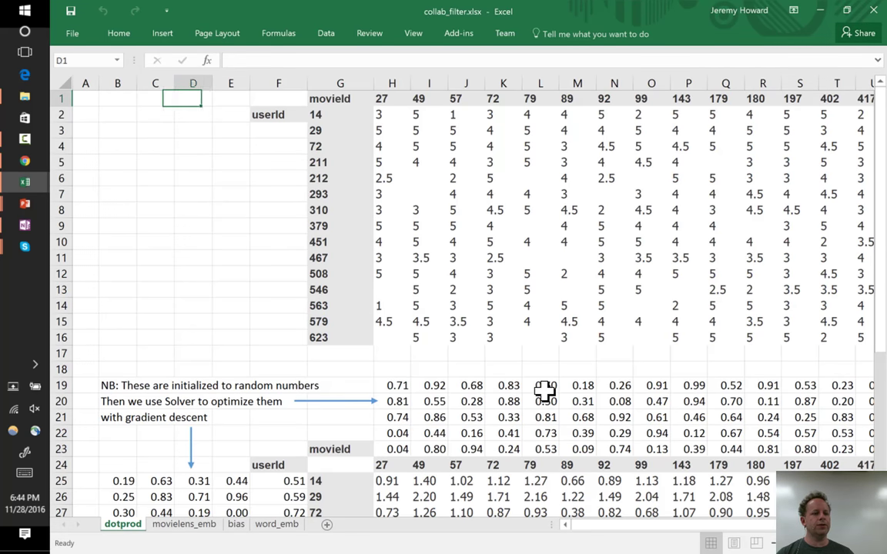
{"action": "key", "text": "ctrl+shift+Down"}
{"action": "key", "text": "ctrl+shift+Right"}
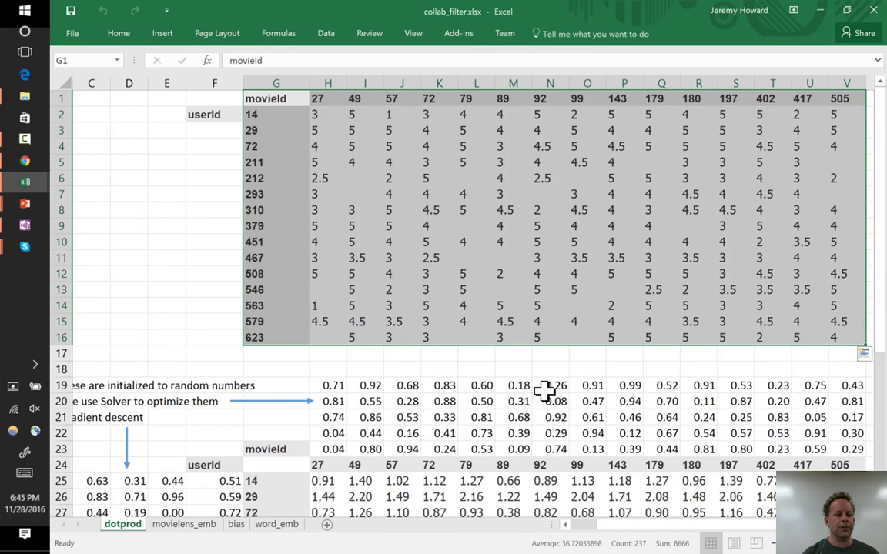
Go to cell H25, the first prediction in the lower user-by-movie table.
{"action": "key", "text": "Down"}
{"action": "key", "text": "ctrl+Down"}
{"action": "key", "text": "Down"}
{"action": "key", "text": "Down"}
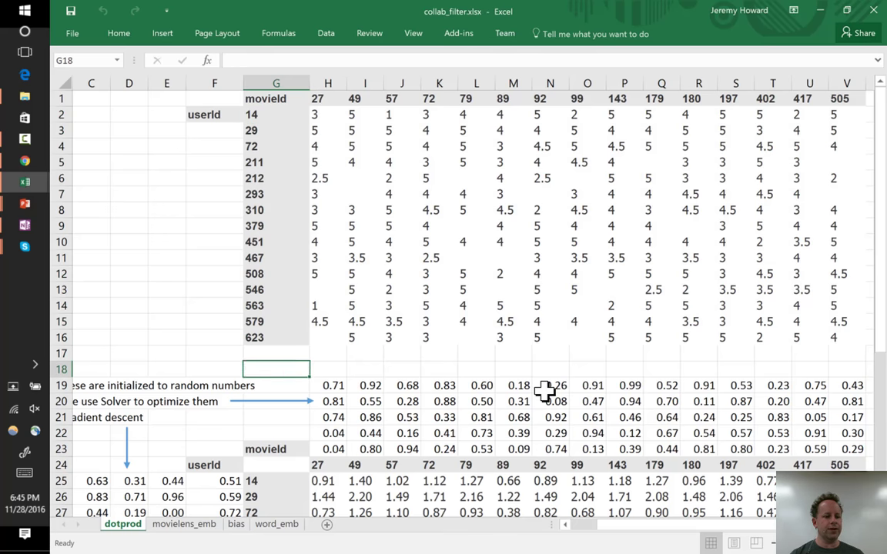
{"action": "key", "text": "Right"}
{"action": "key", "text": "Down"}
{"action": "key", "text": "ctrl+Down"}
{"action": "key", "text": "ctrl+Up"}
{"action": "key", "text": "Down"}
{"action": "key", "text": "Down"}
{"action": "key", "text": "Down"}
{"action": "key", "text": "Down"}
{"action": "key", "text": "Down"}
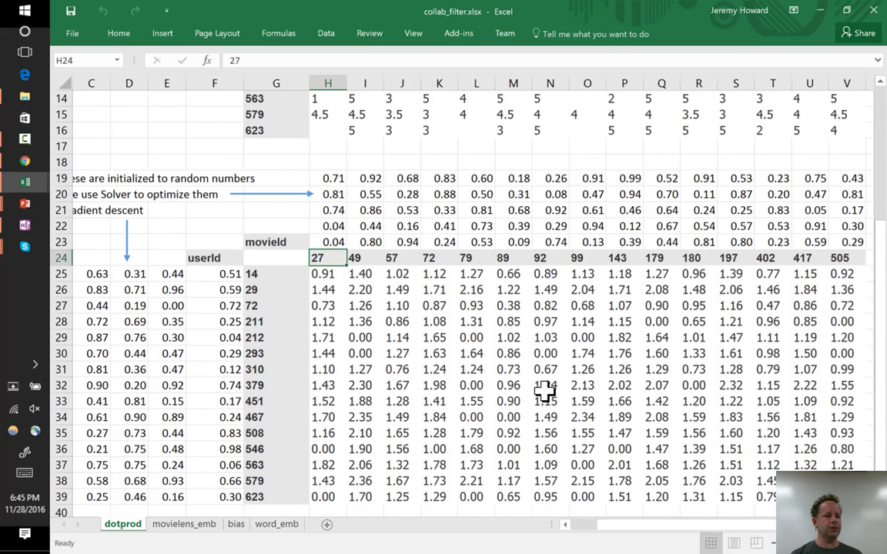
{"action": "key", "text": "Down"}
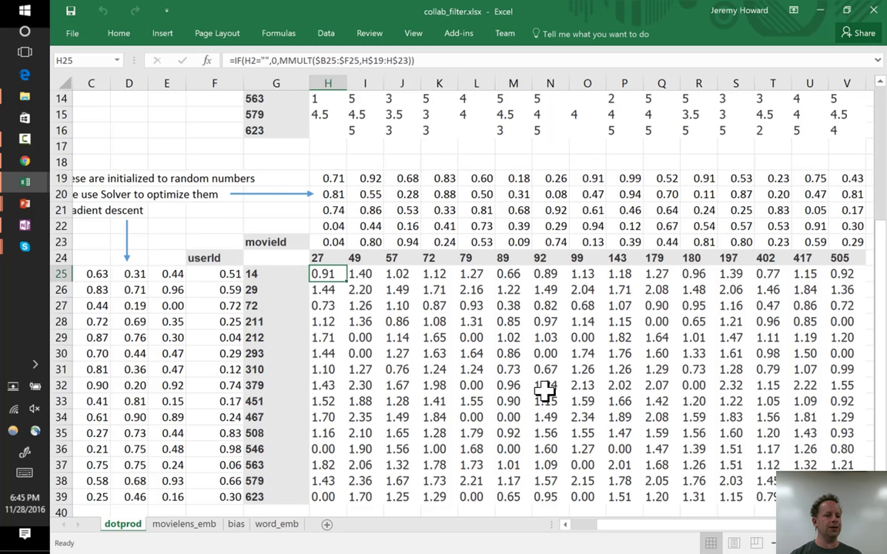
Highlight the five factors of movie 27 in H19:H23 and the five factors of user 14 in B25:F25.
{"action": "key", "text": "Up"}
{"action": "key", "text": "Up"}
{"action": "key", "text": "ctrl+shift+Up"}
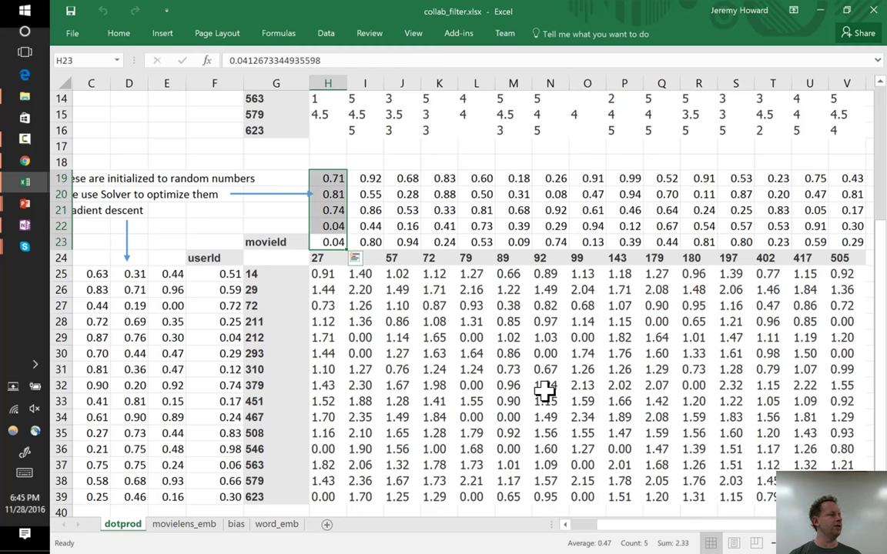
{"action": "key", "text": "Down"}
{"action": "key", "text": "Down"}
{"action": "key", "text": "Left"}
{"action": "key", "text": "Left"}
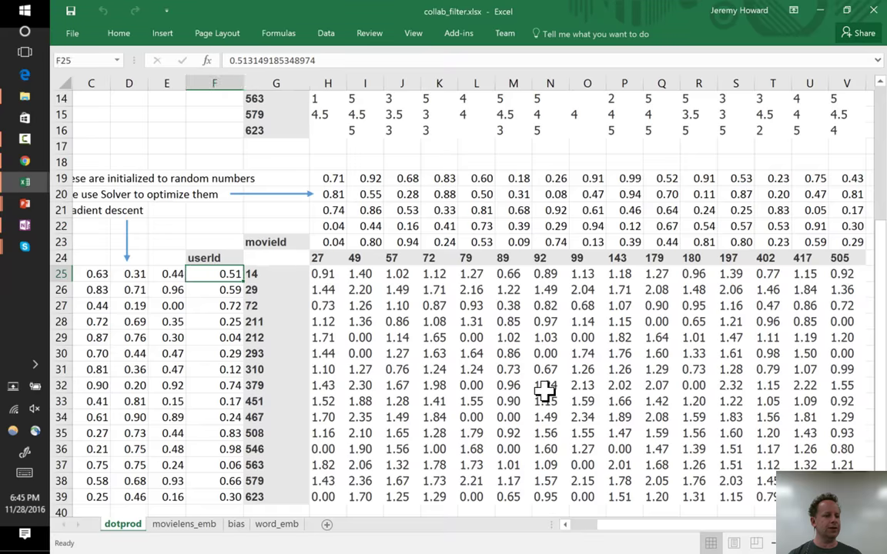
{"action": "key", "text": "ctrl+shift+Left"}
Inspect the ranges referenced by the MMULT formula in cell H25, leaving the formula unedited.
{"action": "key", "text": "Right"}
{"action": "key", "text": "Right"}
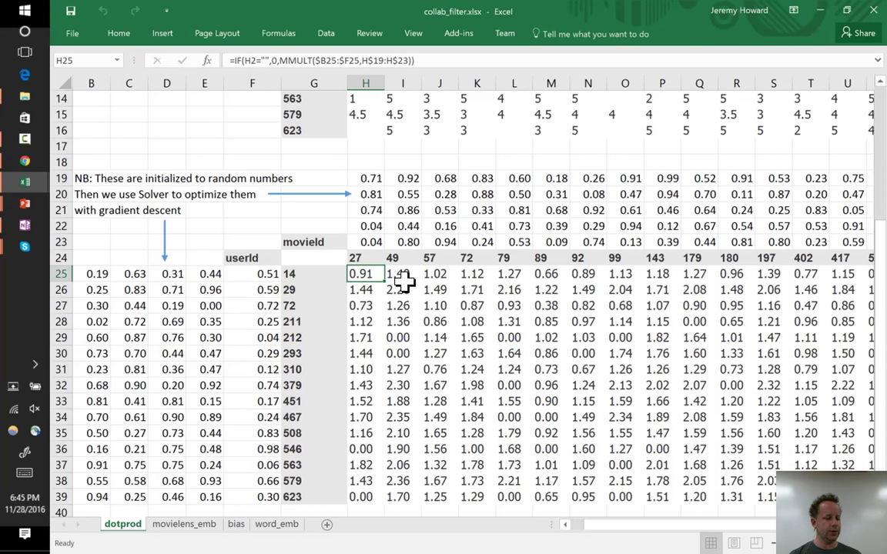
{"action": "key", "text": "F2"}
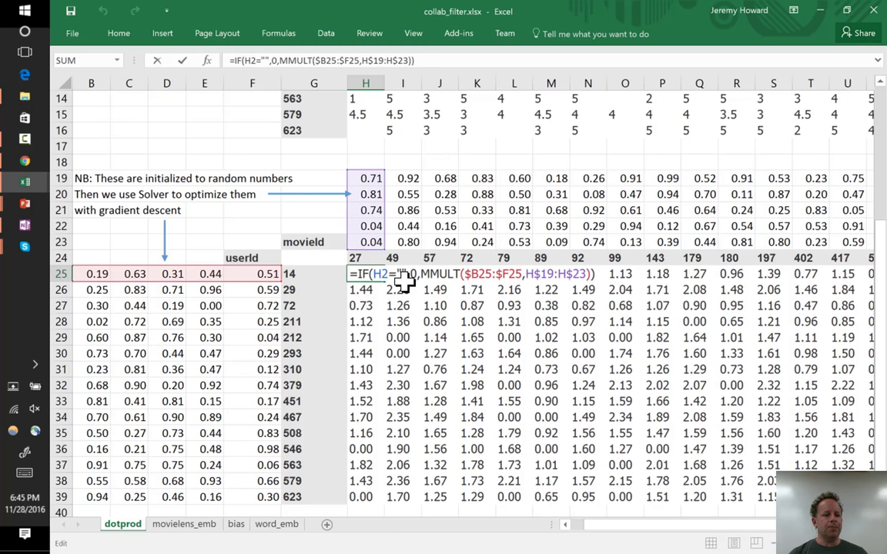
{"action": "key", "text": "Escape"}
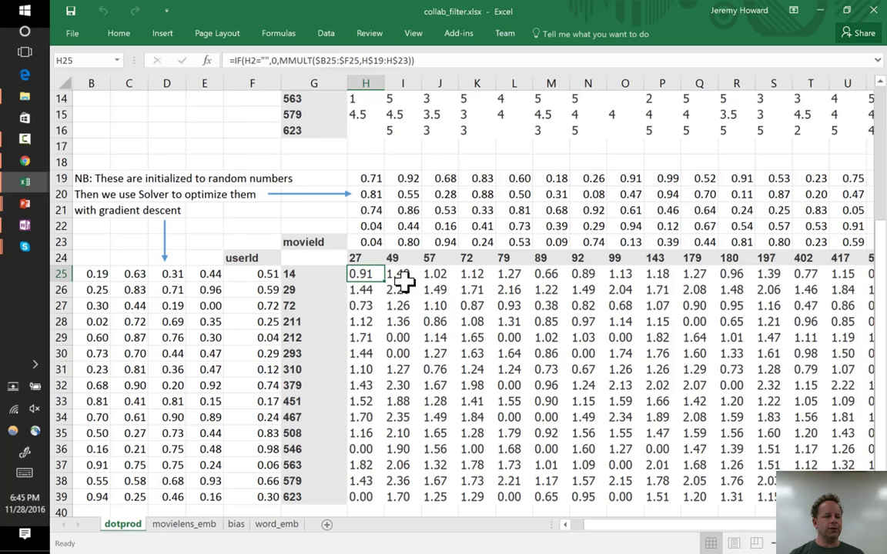
Review the Solver objective and changing variable cells set up for the error formula in V41, and close without solving.
{"action": "key", "text": "ctrl+Right"}
{"action": "key", "text": "ctrl+Down"}
{"action": "key", "text": "ctrl+Down"}
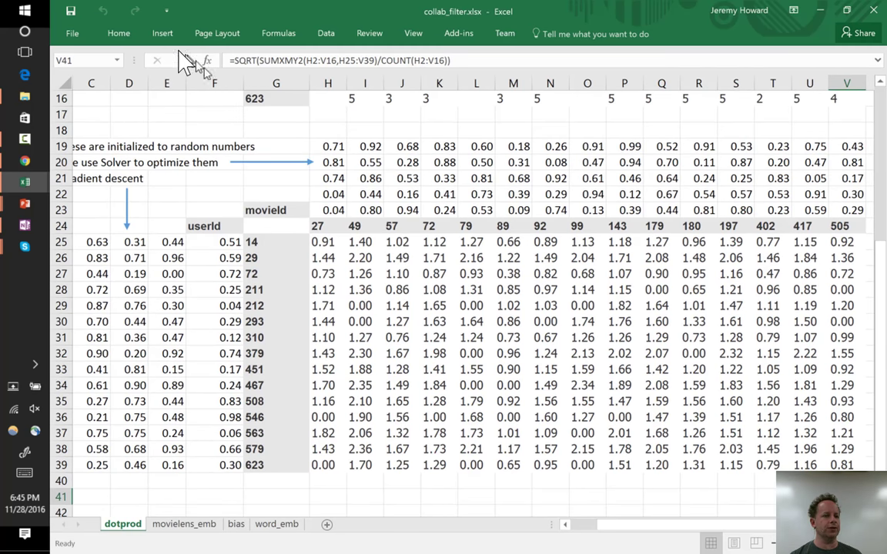
{"action": "left_click", "coordinate": [326, 38]}
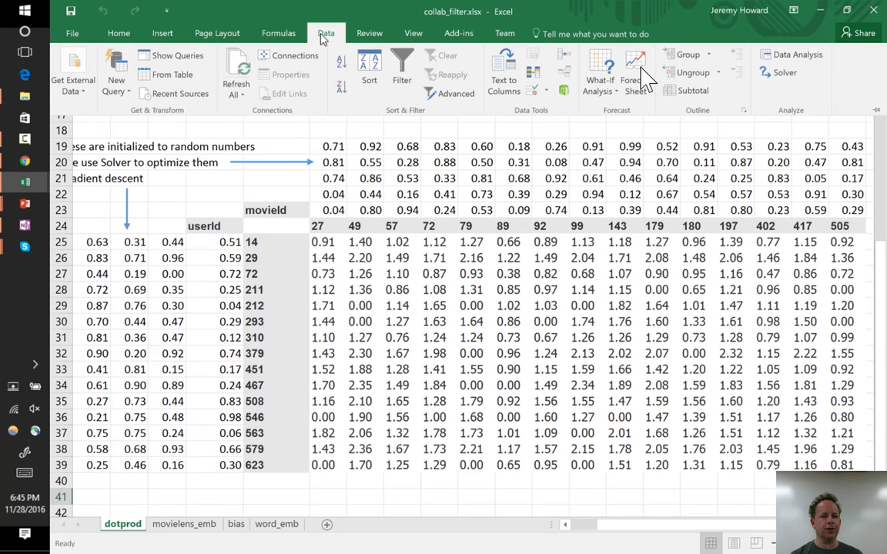
{"action": "left_click", "coordinate": [779, 77]}
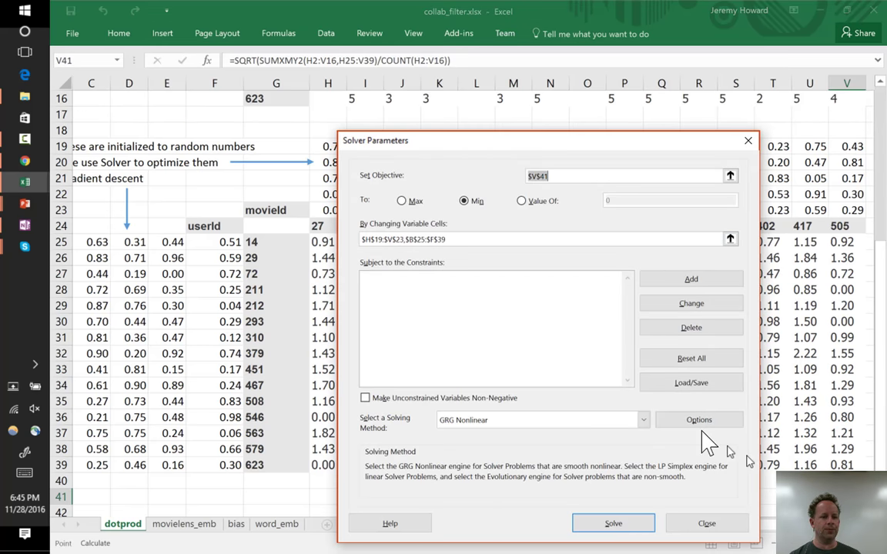
{"action": "left_click", "coordinate": [463, 201]}
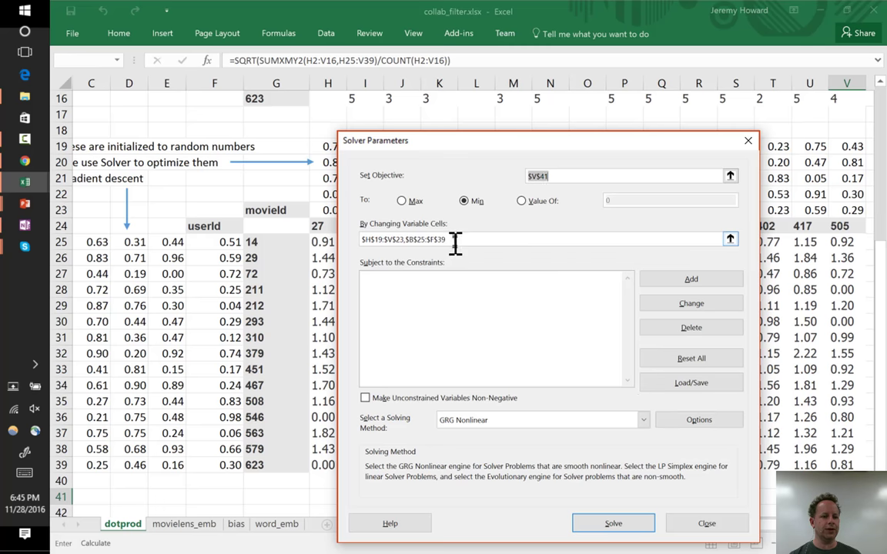
{"action": "left_click", "coordinate": [453, 241]}
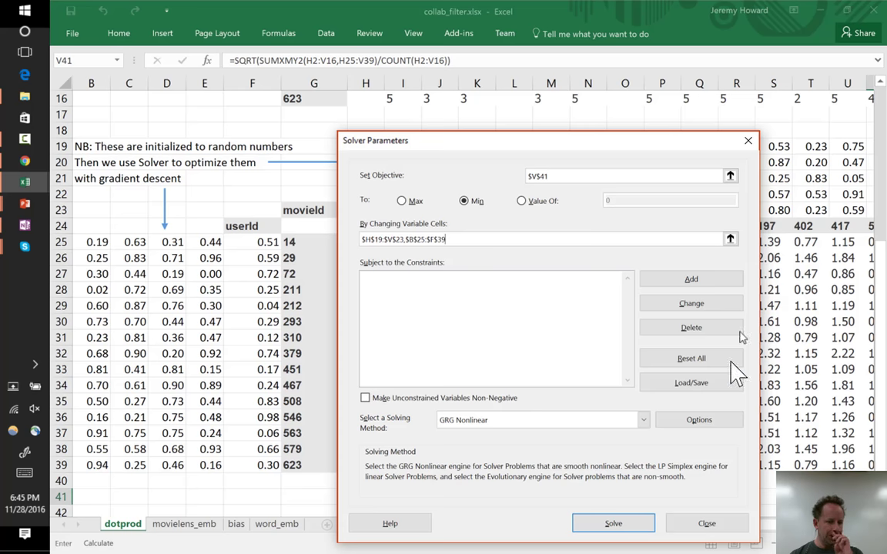
{"action": "left_click", "coordinate": [701, 526]}
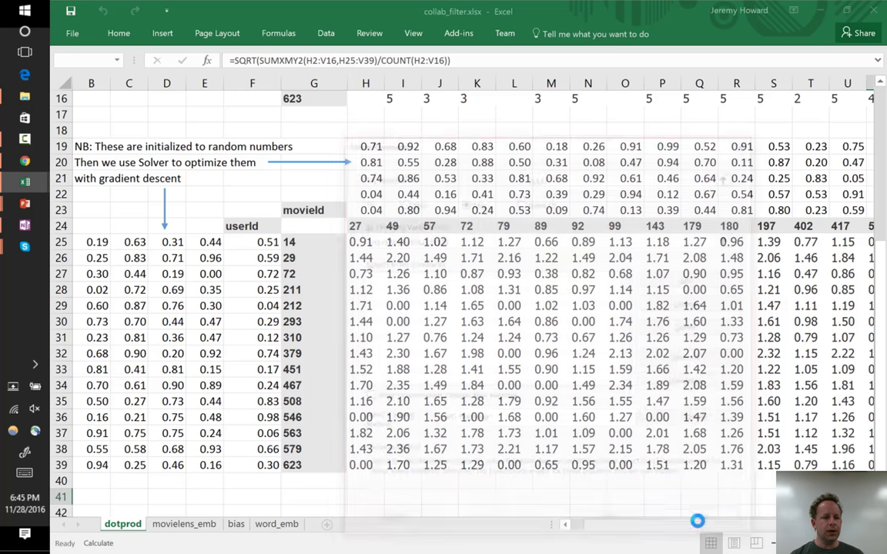
Switch to the lesson4 notebook in Chrome and highlight the userId, movieId and rating rows of the ratings.head() table.
{"action": "key", "text": "alt+Tab"}
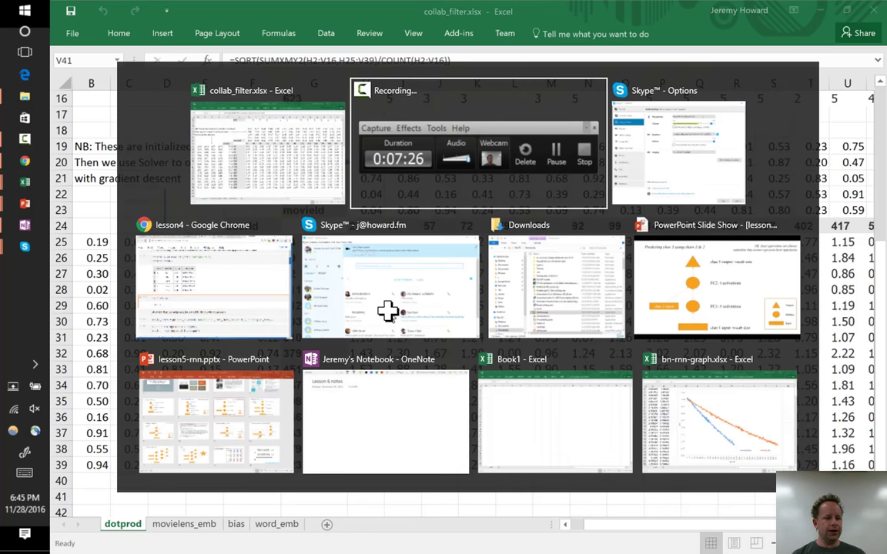
{"action": "key", "text": "alt+Tab"}
{"action": "key", "text": "alt+Tab"}
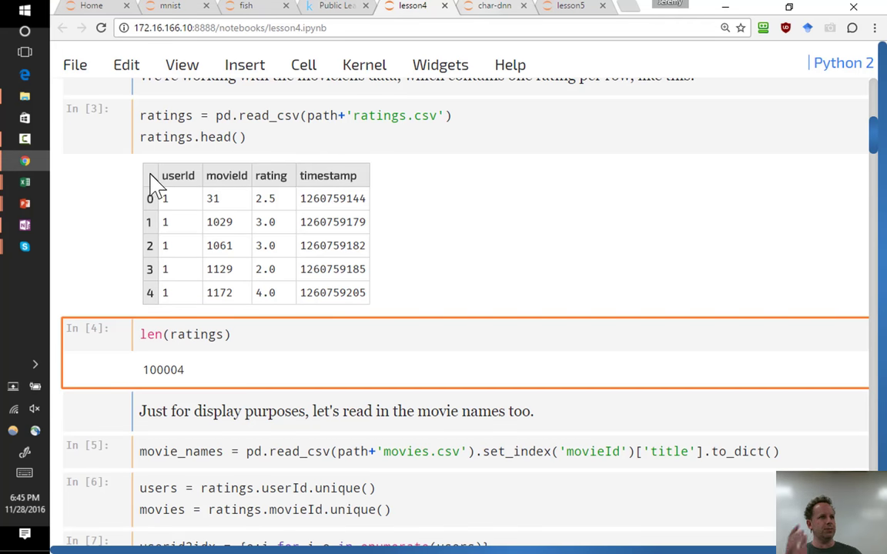
{"action": "left_click_drag", "start_coordinate": [150, 178], "coordinate": [291, 299]}
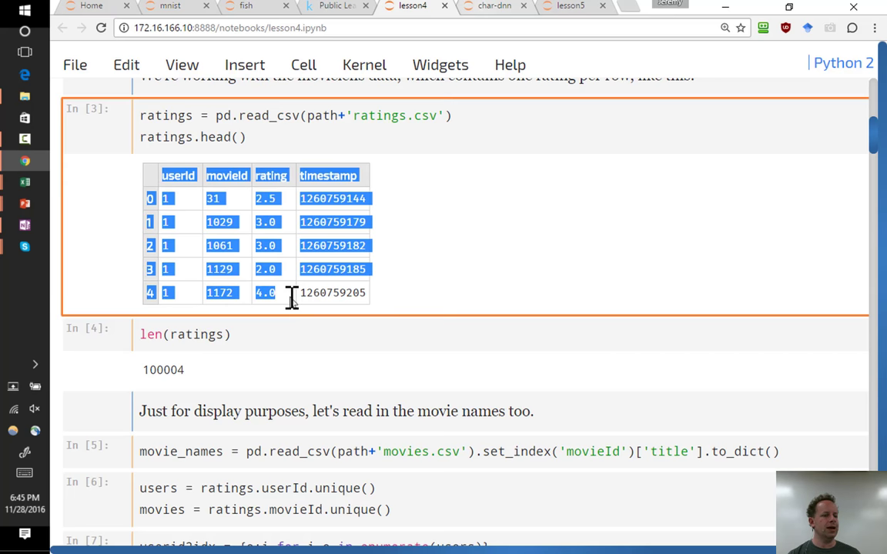
{"action": "left_click", "coordinate": [295, 305]}
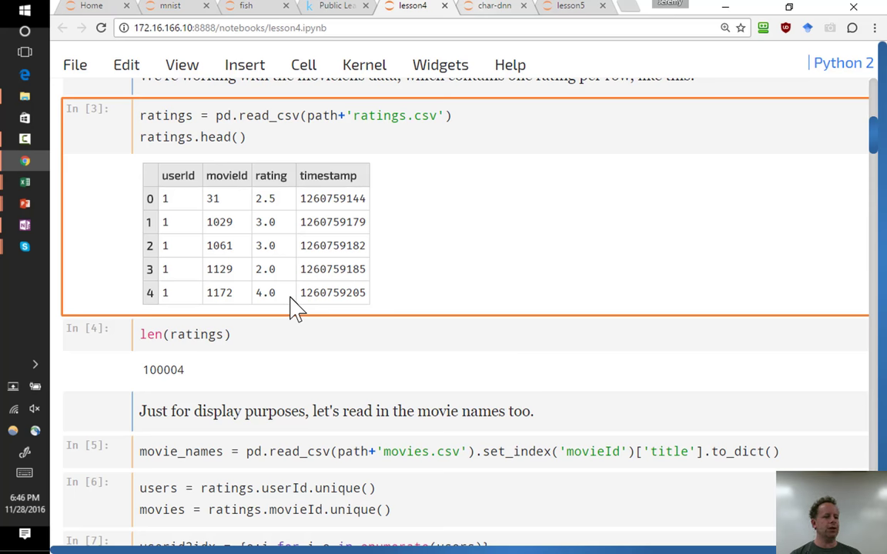
{"action": "left_click_drag", "start_coordinate": [288, 307], "coordinate": [162, 183]}
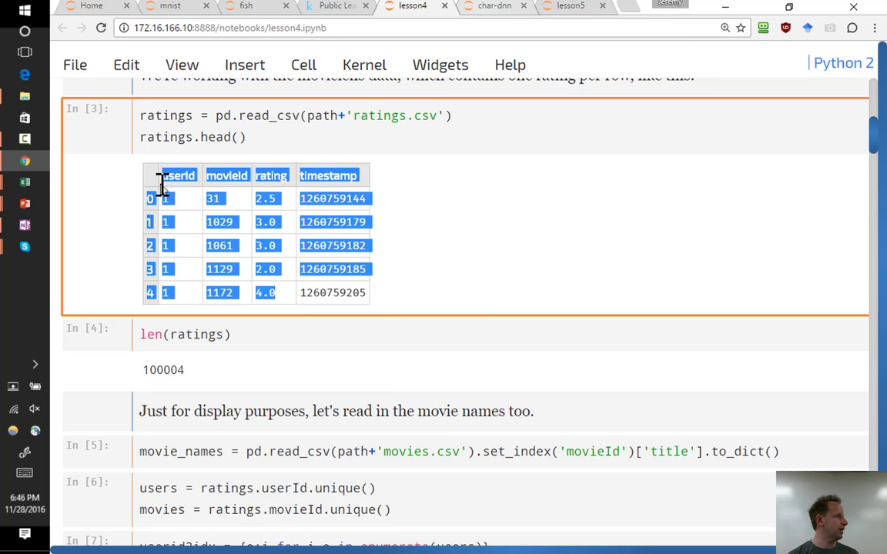
{"action": "left_click", "coordinate": [165, 197]}
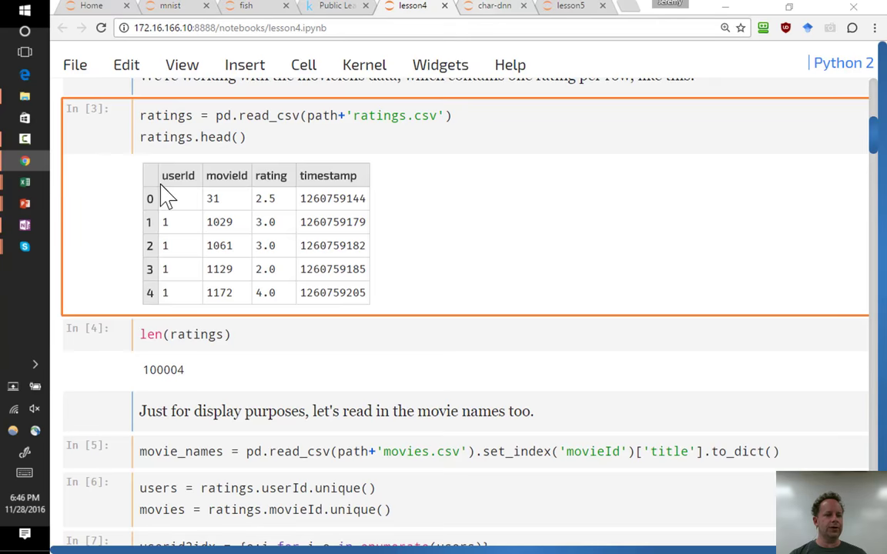
Return to collab_filter.xlsx in Excel and select the original data rows I2:K23 on the movielens_emb sheet.
{"action": "key", "text": "alt+Tab"}
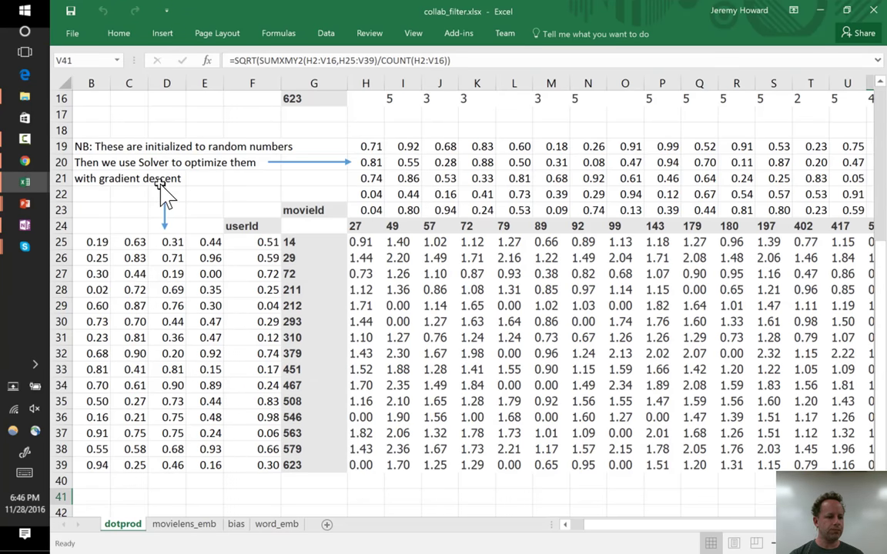
{"action": "key", "text": "ctrl+Page_Down"}
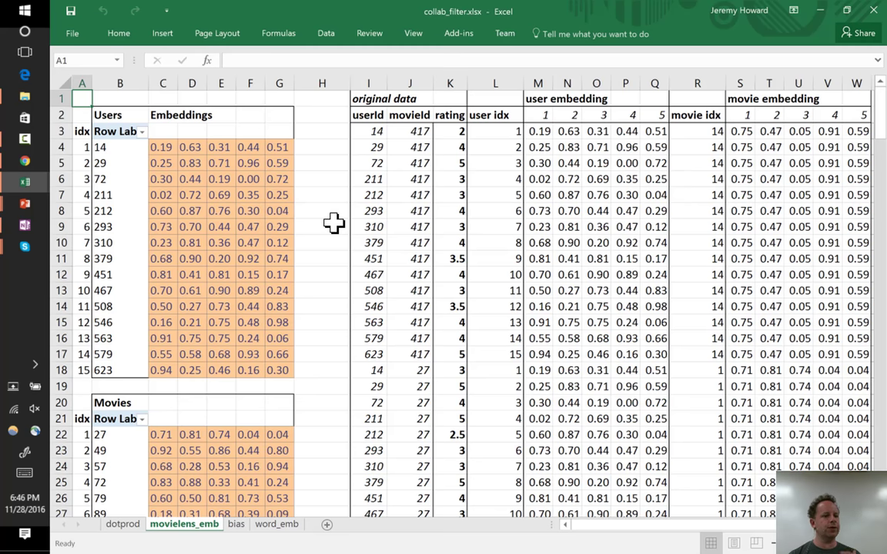
{"action": "key", "text": "Right"}
{"action": "key", "text": "Right"}
{"action": "key", "text": "Right"}
{"action": "key", "text": "Right"}
{"action": "key", "text": "Right"}
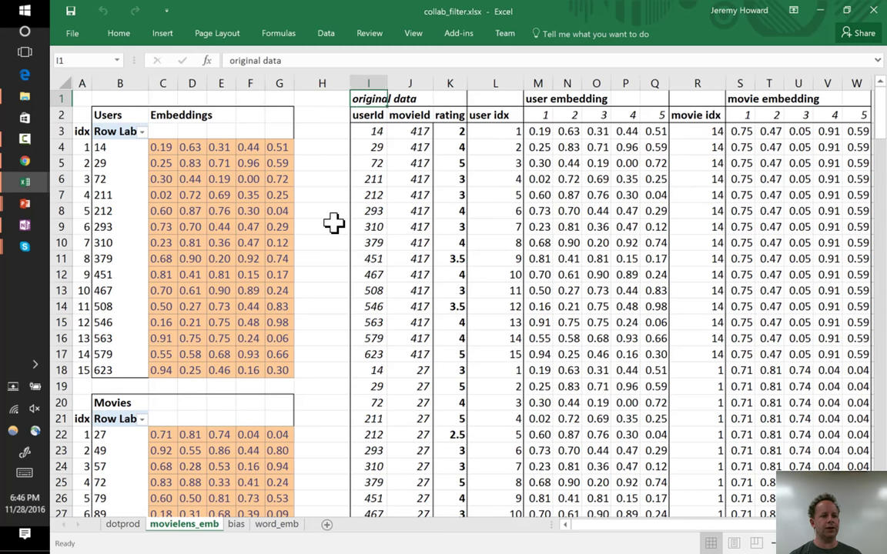
{"action": "key", "text": "Down"}
{"action": "key", "text": "shift+Right"}
{"action": "key", "text": "shift+Right"}
{"action": "key", "text": "shift+Down"}
{"action": "key", "text": "shift+Down"}
{"action": "key", "text": "shift+Down"}
{"action": "key", "text": "shift+Down"}
{"action": "key", "text": "shift+Down"}
{"action": "key", "text": "shift+Down"}
{"action": "key", "text": "shift+Down"}
{"action": "key", "text": "shift+Down"}
{"action": "key", "text": "shift+Down"}
{"action": "key", "text": "shift+Down"}
{"action": "key", "text": "shift+Down"}
{"action": "key", "text": "shift+Down"}
{"action": "key", "text": "shift+Down"}
{"action": "key", "text": "shift+Down"}
{"action": "key", "text": "shift+Down"}
{"action": "key", "text": "shift+Down"}
{"action": "key", "text": "shift+Down"}
{"action": "key", "text": "shift+Down"}
{"action": "key", "text": "shift+Down"}
{"action": "key", "text": "shift+Down"}
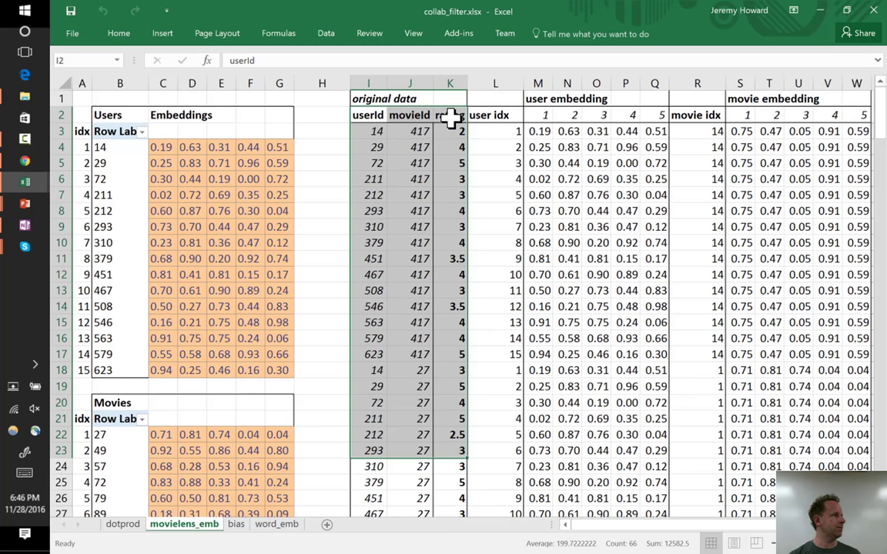
Highlight the user embedding values C4:G18, then the matching user IDs in B4:B18.
{"action": "left_click", "coordinate": [162, 146]}
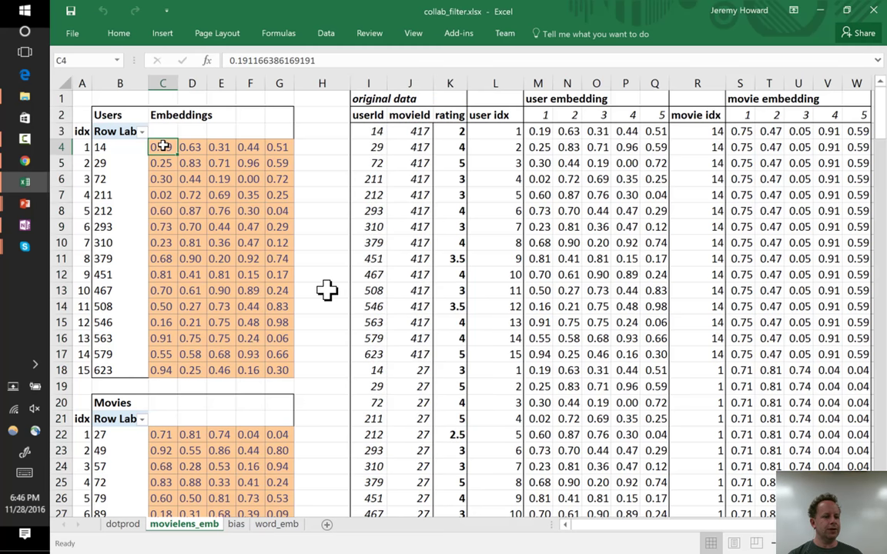
{"action": "key", "text": "ctrl+shift+Right"}
{"action": "key", "text": "ctrl+shift+Down"}
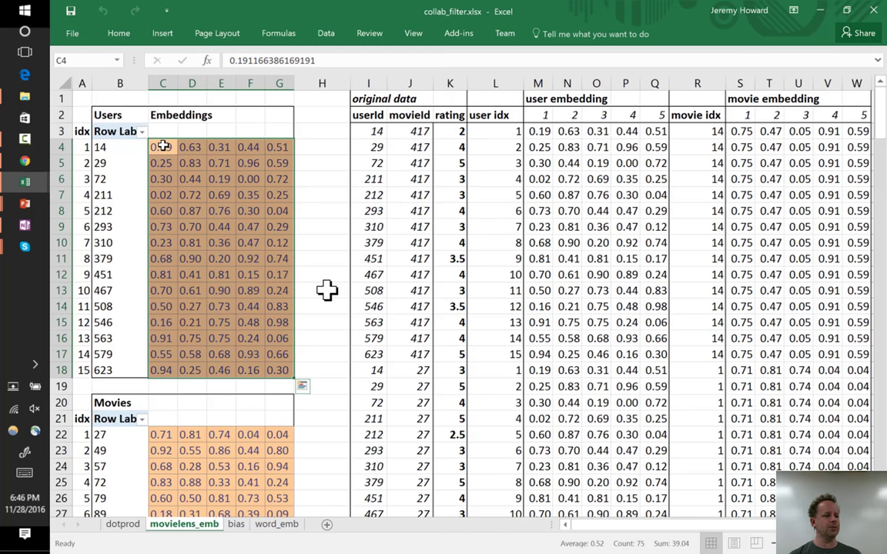
{"action": "key", "text": "Left"}
{"action": "key", "text": "ctrl+shift+Down"}
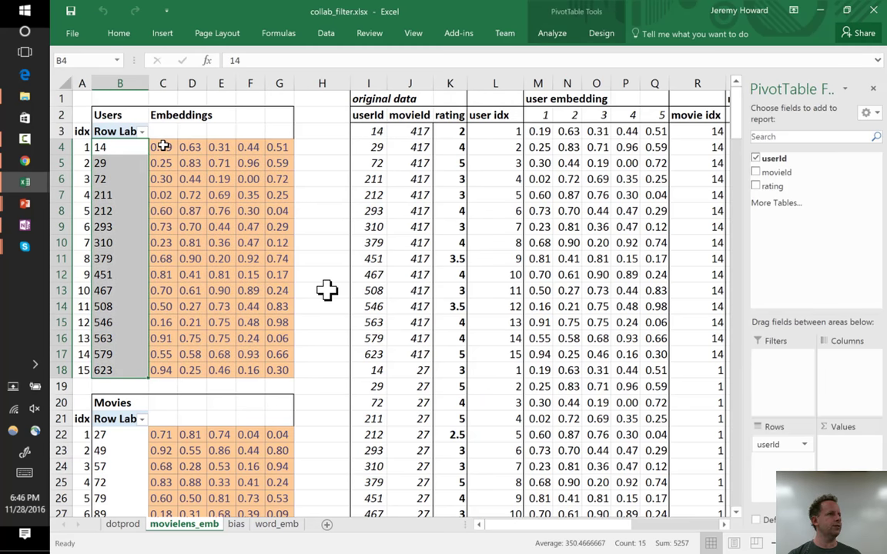
Highlight the five embedding values of the first three users one row at a time, C4:G4 through C6:G6.
{"action": "key", "text": "Right"}
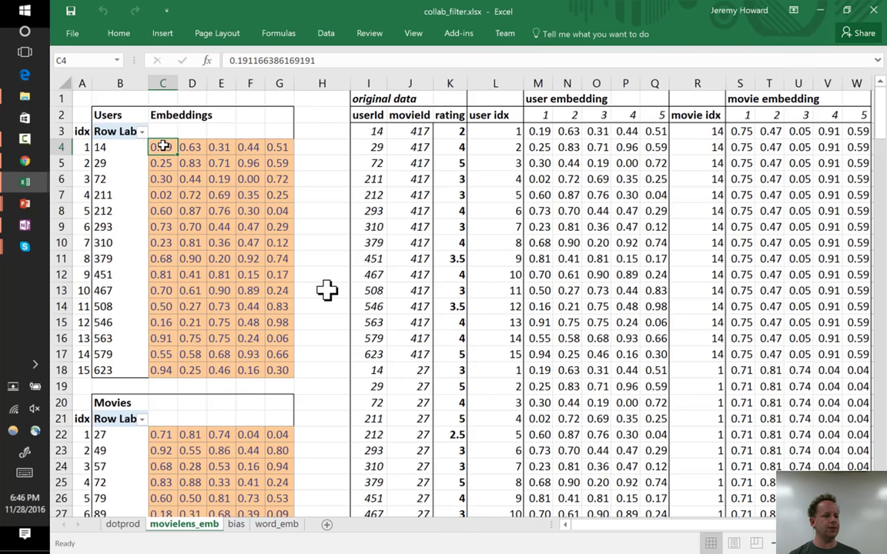
{"action": "key", "text": "ctrl+shift+Right"}
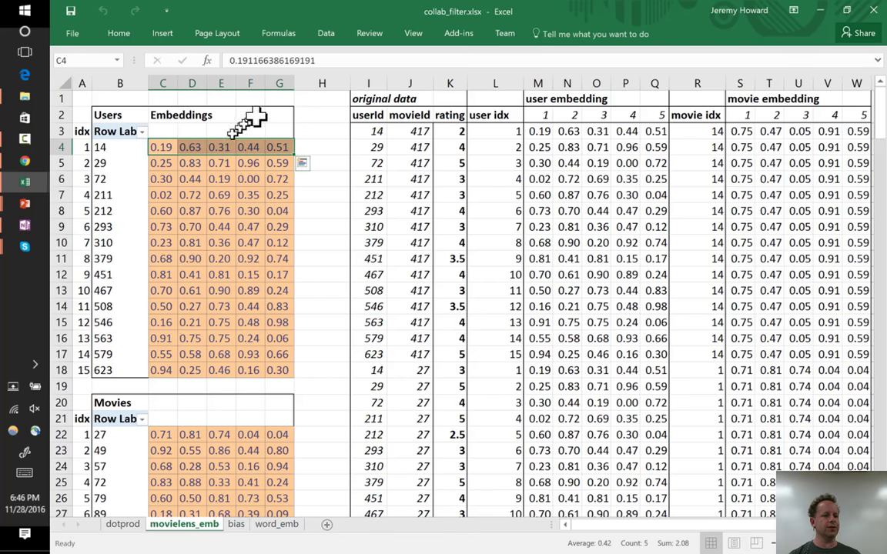
{"action": "key", "text": "Down"}
{"action": "key", "text": "ctrl+shift+Right"}
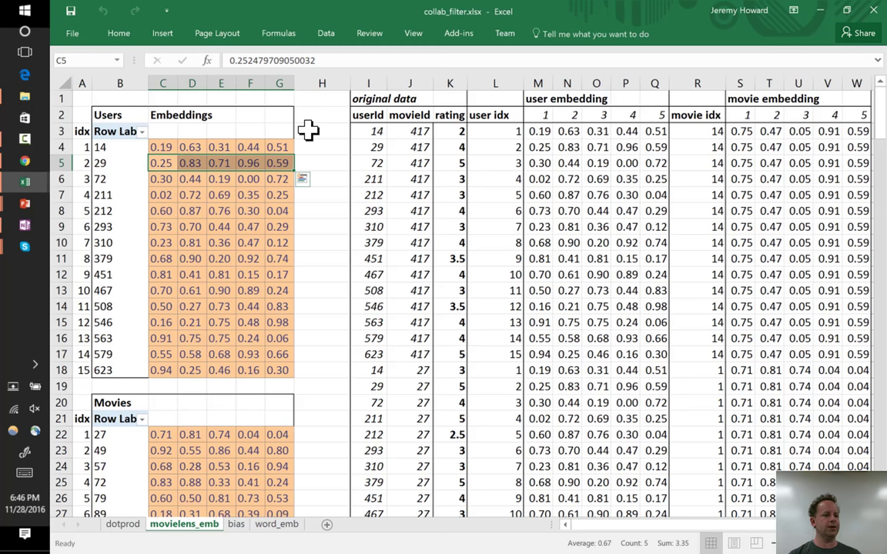
{"action": "key", "text": "Down"}
{"action": "key", "text": "ctrl+shift+Right"}
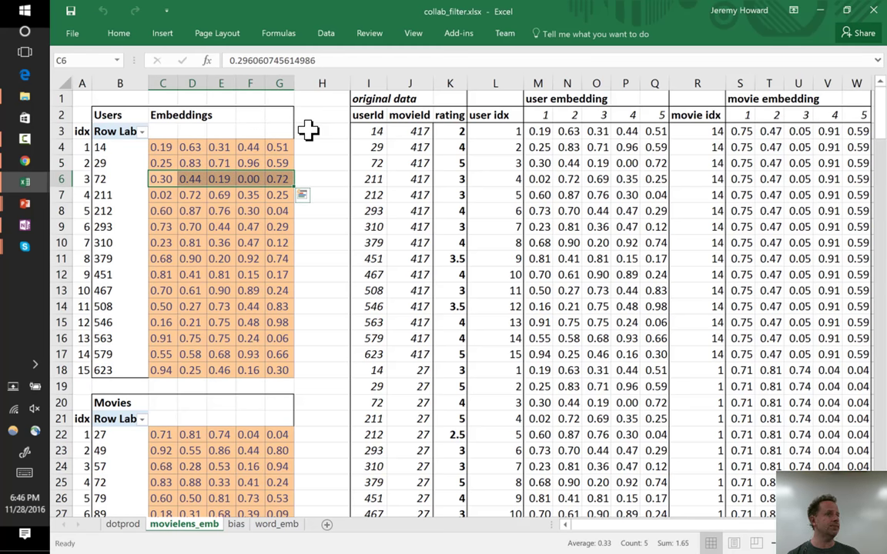
Return to C4 and select the complete user embedding matrix.
{"action": "key", "text": "Up"}
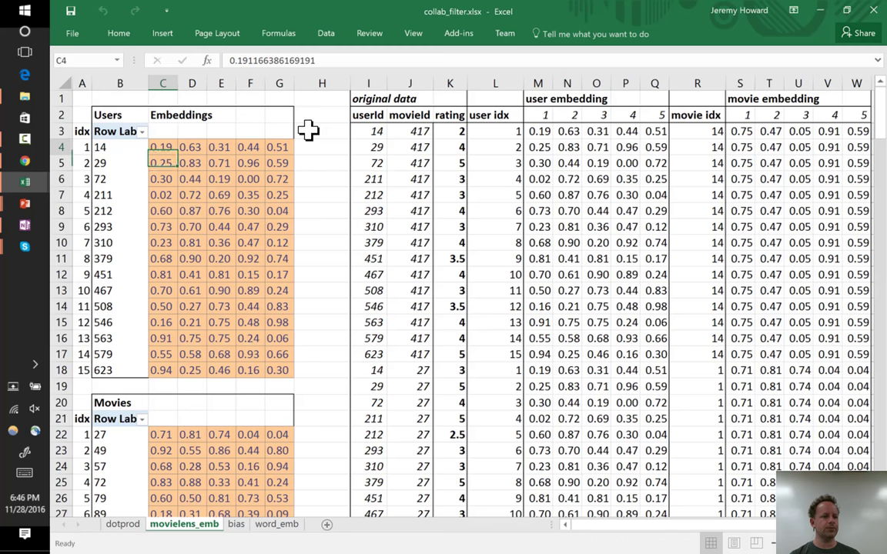
{"action": "key", "text": "Up"}
{"action": "key", "text": "ctrl+shift+Right"}
{"action": "key", "text": "ctrl+shift+Down"}
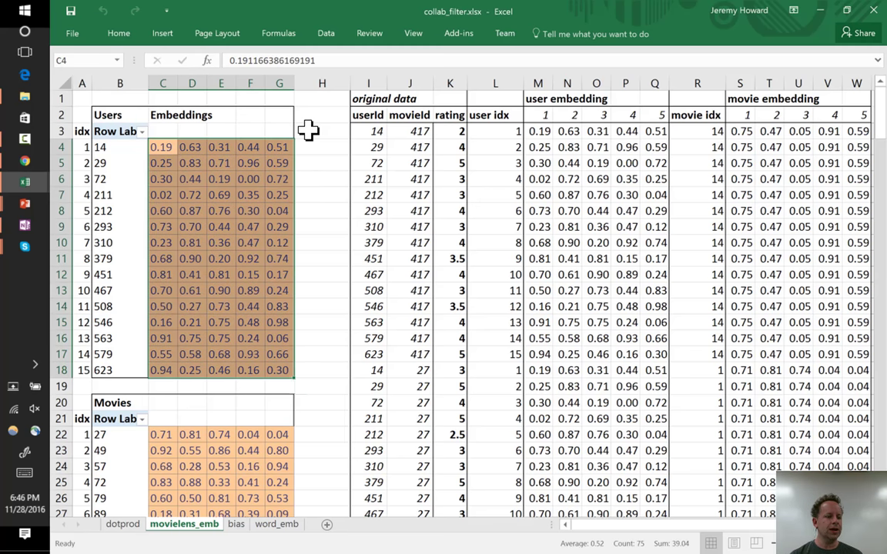
Select the movie embedding matrix C22:G36, then the row for movie 27 including its ID, B22:G22.
{"action": "key", "text": "ctrl+Down"}
{"action": "key", "text": "Down"}
{"action": "key", "text": "ctrl+Down"}
{"action": "key", "text": "ctrl+shift+Right"}
{"action": "key", "text": "ctrl+shift+Down"}
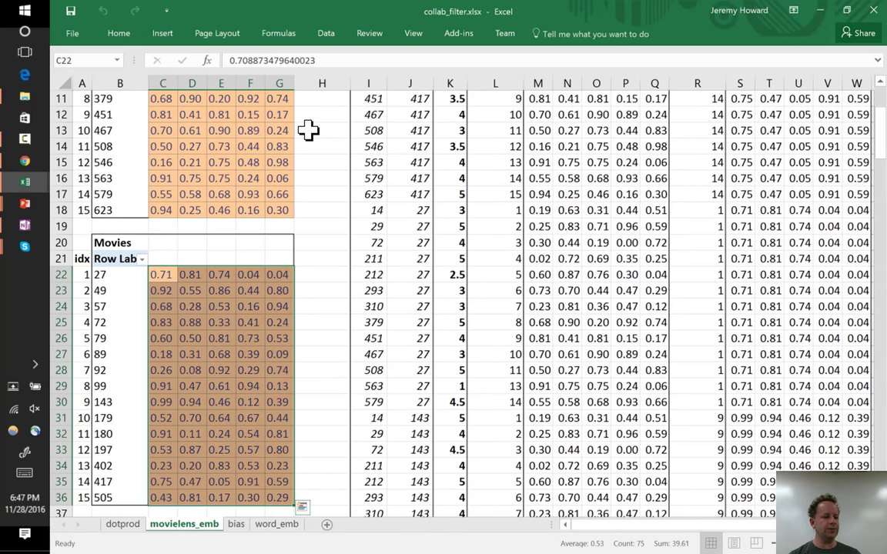
{"action": "key", "text": "Left"}
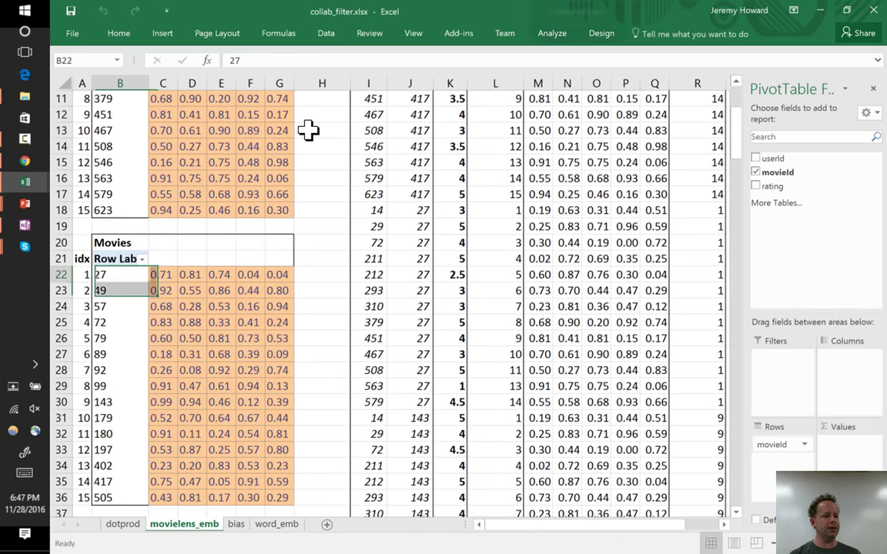
{"action": "key", "text": "ctrl+shift+Right"}
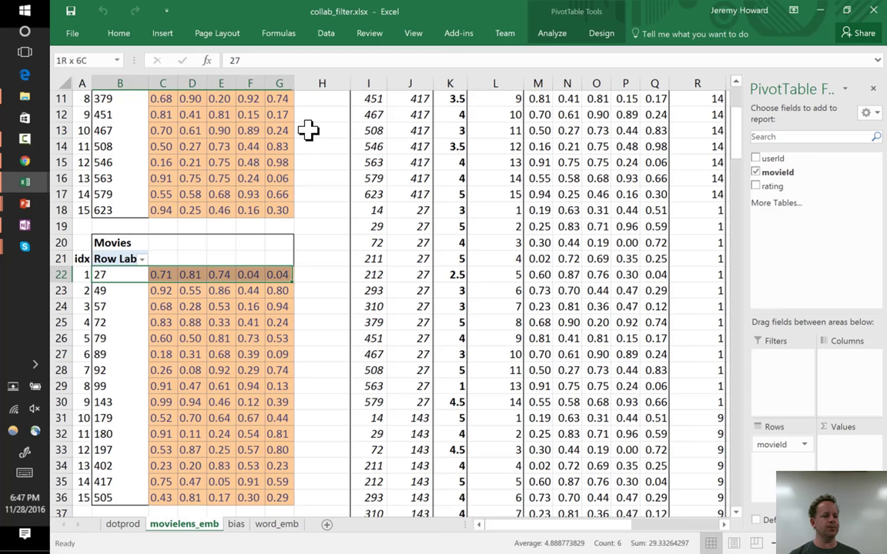
Highlight the first original data row's userId and movieId in I3:J3, then its rating in K3.
{"action": "key", "text": "Right"}
{"action": "key", "text": "Right"}
{"action": "key", "text": "Right"}
{"action": "key", "text": "Right"}
{"action": "key", "text": "Right"}
{"action": "key", "text": "Right"}
{"action": "key", "text": "Right"}
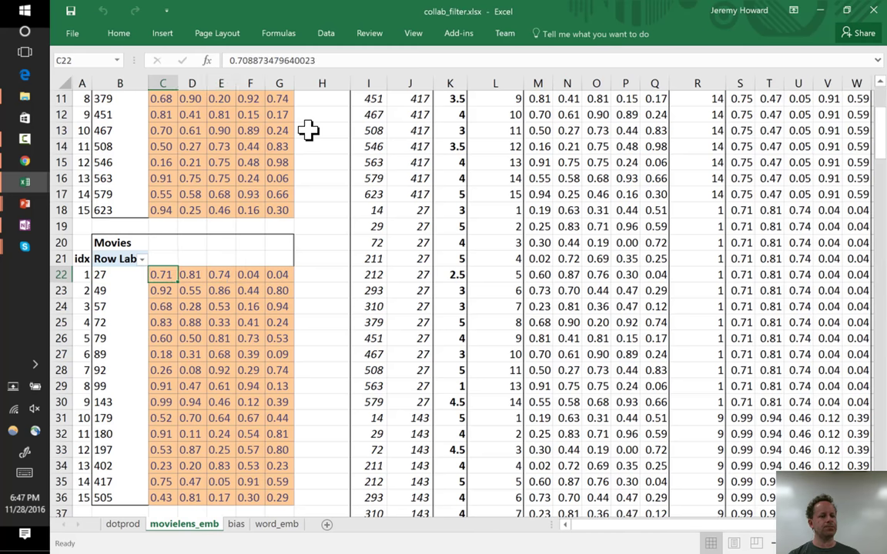
{"action": "key", "text": "ctrl+Up"}
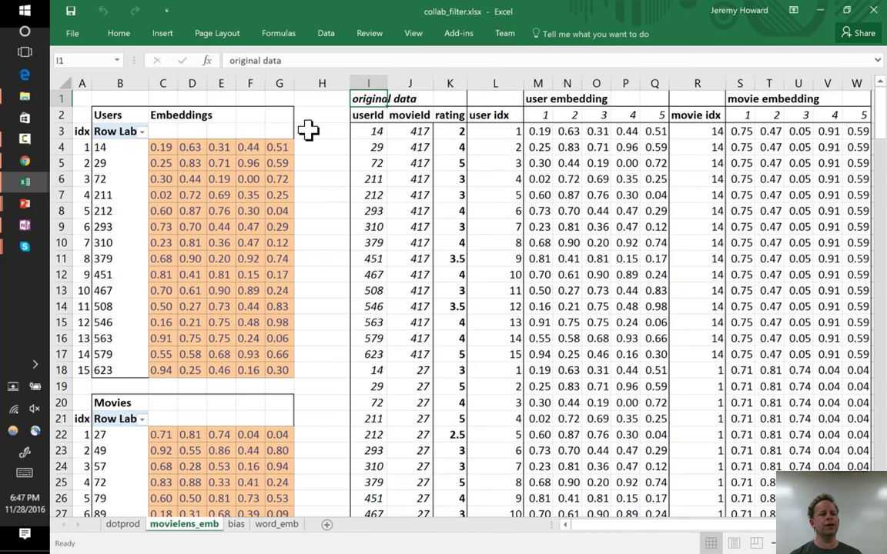
{"action": "key", "text": "Down"}
{"action": "key", "text": "Down"}
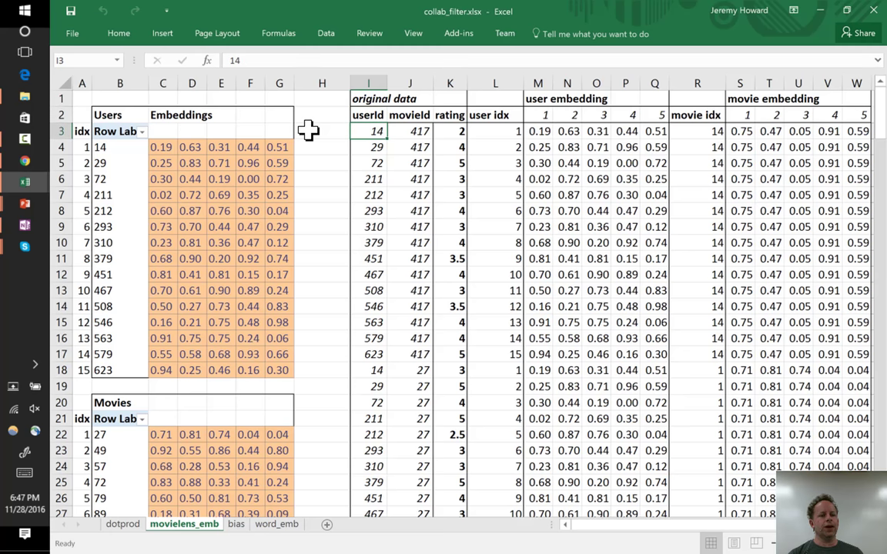
{"action": "key", "text": "shift+Right"}
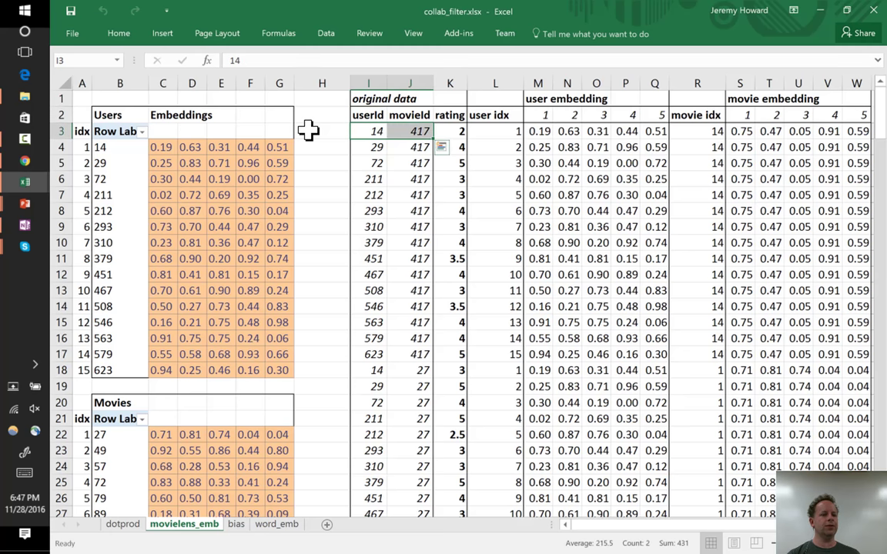
{"action": "key", "text": "Right"}
{"action": "key", "text": "Right"}
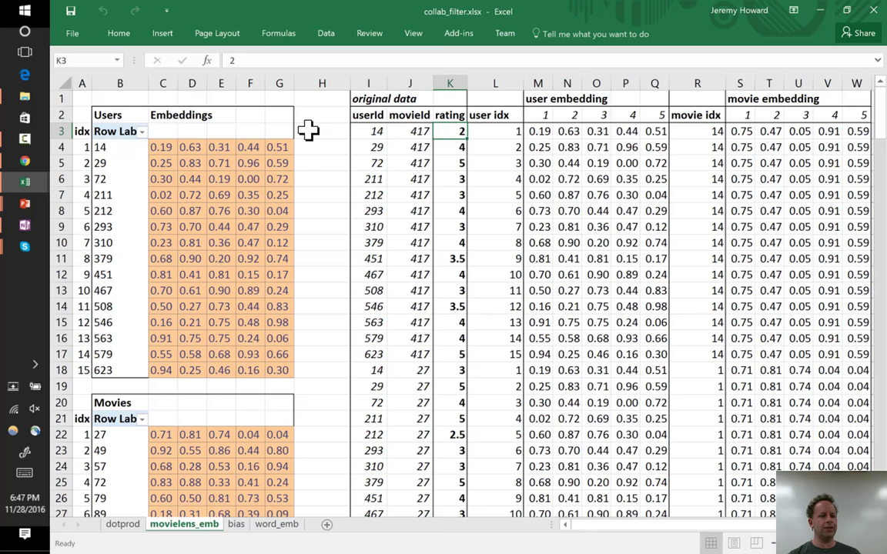
Trace the userId in I3 to its Users table entry B4 and index A4, then view the MATCH formula in L3.
{"action": "key", "text": "Left"}
{"action": "key", "text": "Left"}
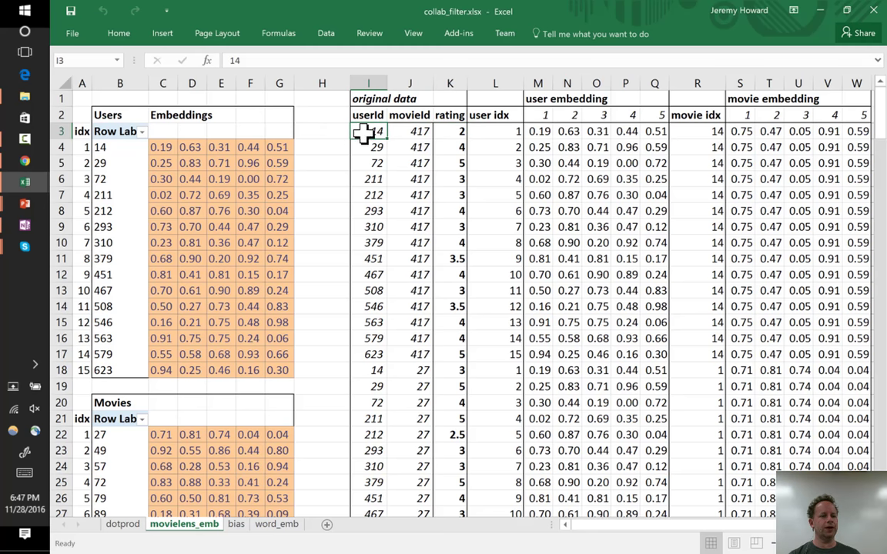
{"action": "left_click", "coordinate": [114, 148]}
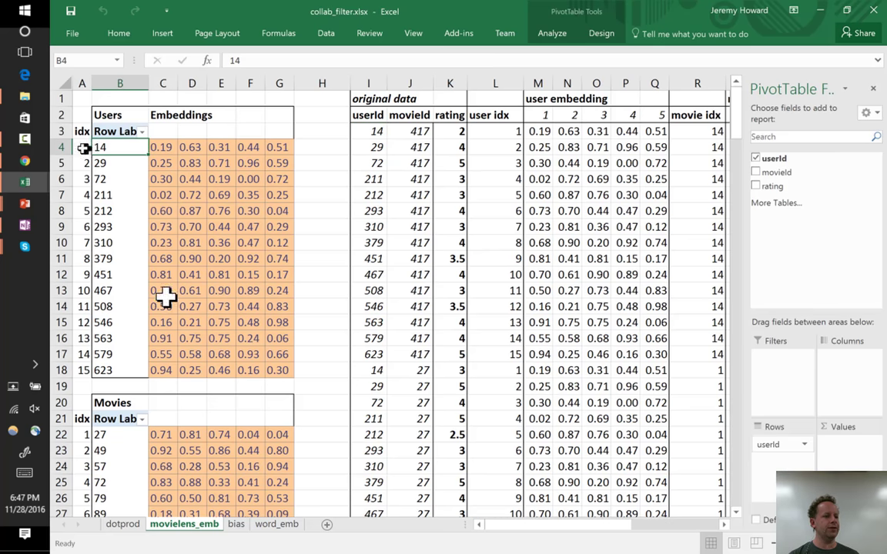
{"action": "left_click", "coordinate": [81, 145]}
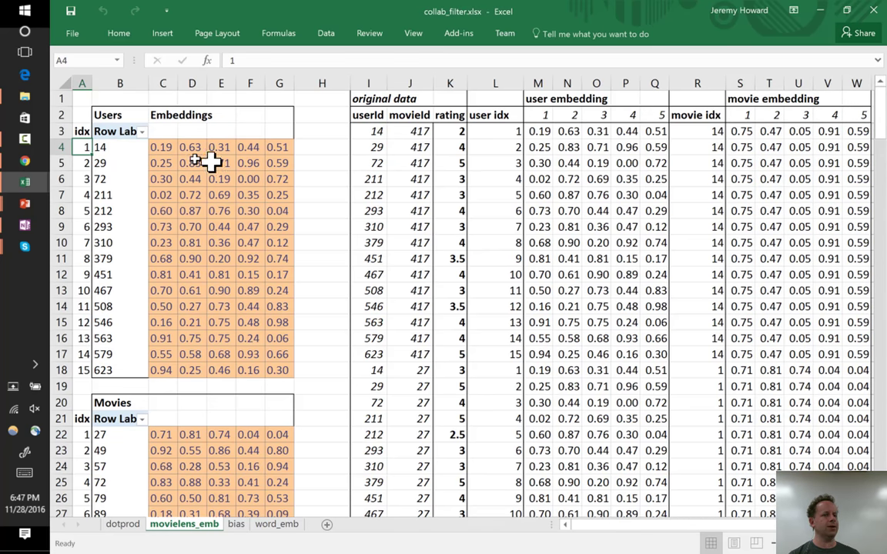
{"action": "left_click", "coordinate": [494, 132]}
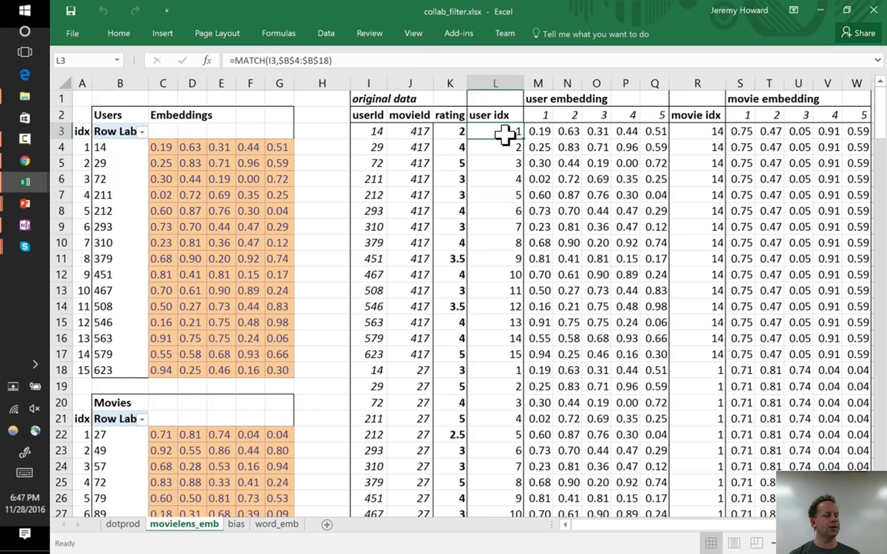
Select the looked-up user embedding M3:Q3, check its OFFSET formulas, and return to the userId in I3.
{"action": "left_click_drag", "start_coordinate": [531, 133], "coordinate": [655, 133]}
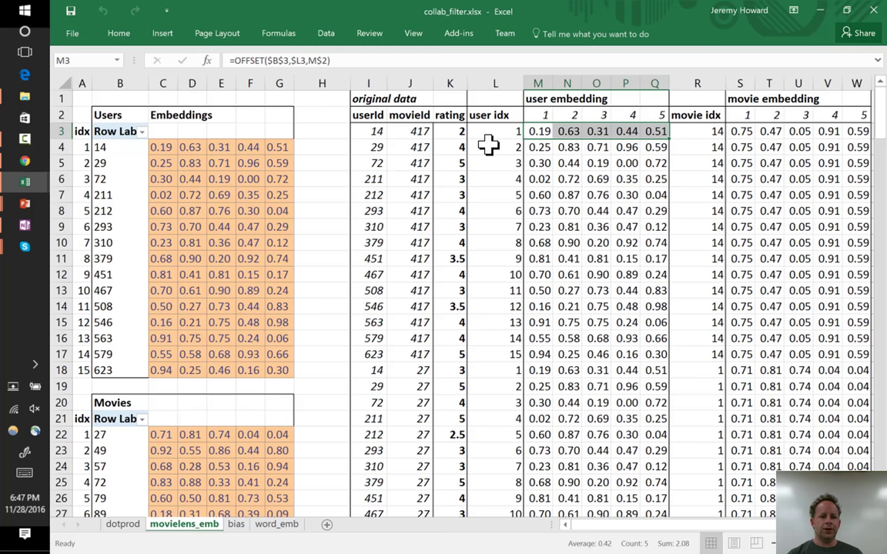
{"action": "key", "text": "Right"}
{"action": "key", "text": "Right"}
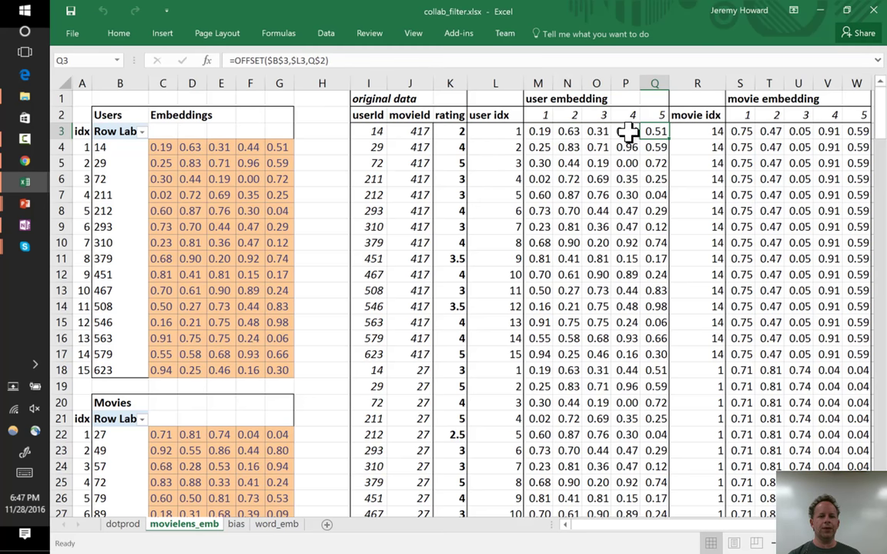
{"action": "key", "text": "Right"}
{"action": "key", "text": "Right"}
{"action": "key", "text": "Right"}
{"action": "key", "text": "Left"}
{"action": "key", "text": "ctrl+Left"}
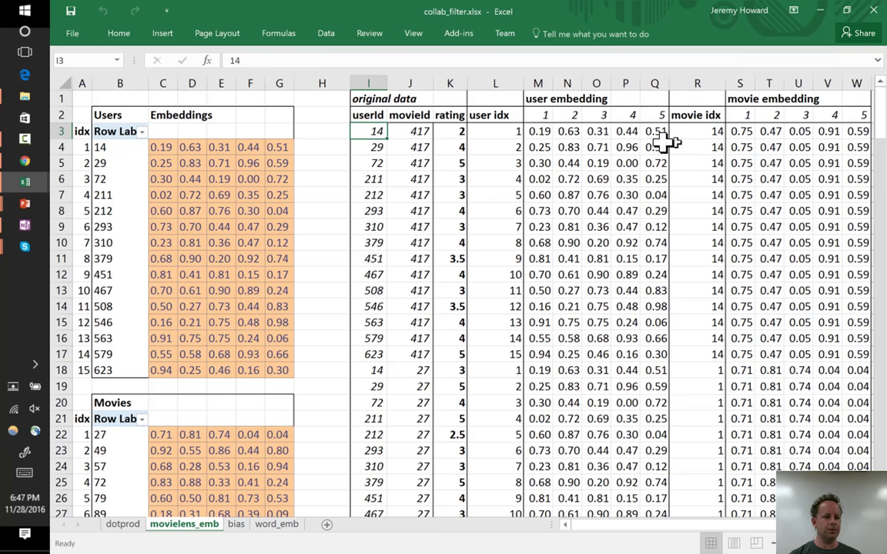
Trace the movieId in J3 to its entry B35 and index A35 in the Movies table, and select its embedding C35:G35.
{"action": "left_click", "coordinate": [405, 132]}
{"action": "scroll", "coordinate": [802, 263], "scroll_direction": "down", "scroll_amount": 1}
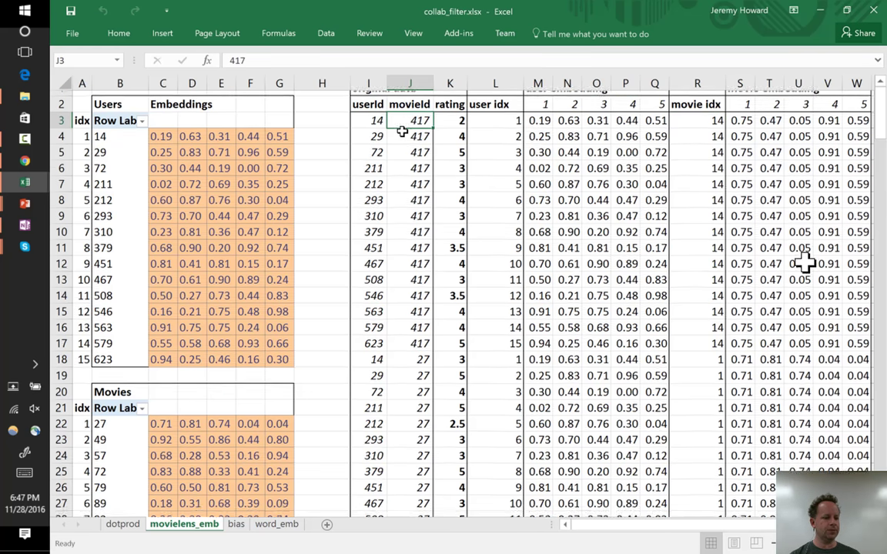
{"action": "scroll", "coordinate": [804, 263], "scroll_direction": "down", "scroll_amount": 3}
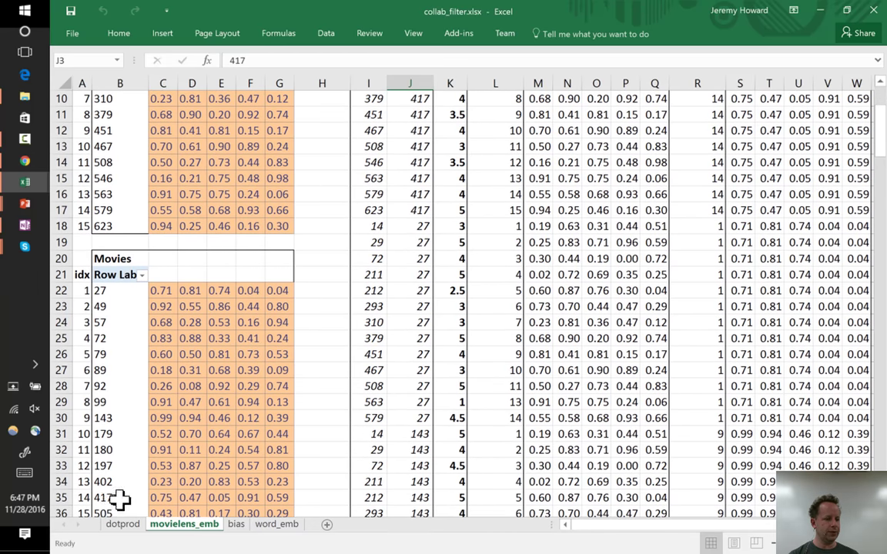
{"action": "left_click", "coordinate": [119, 500]}
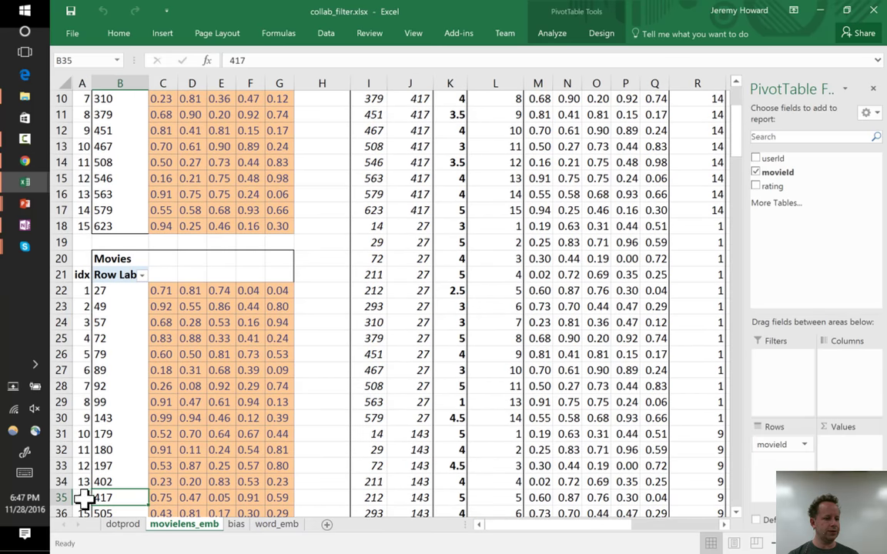
{"action": "left_click", "coordinate": [82, 498]}
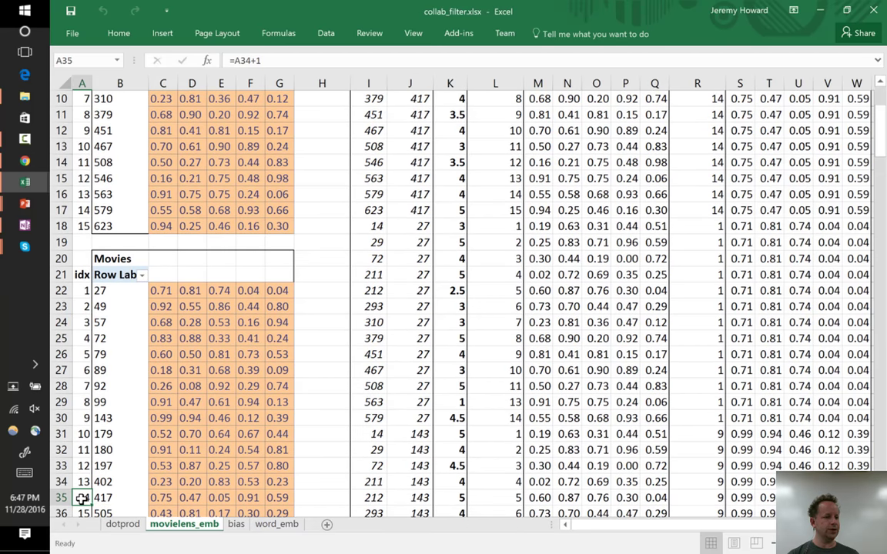
{"action": "left_click", "coordinate": [160, 500]}
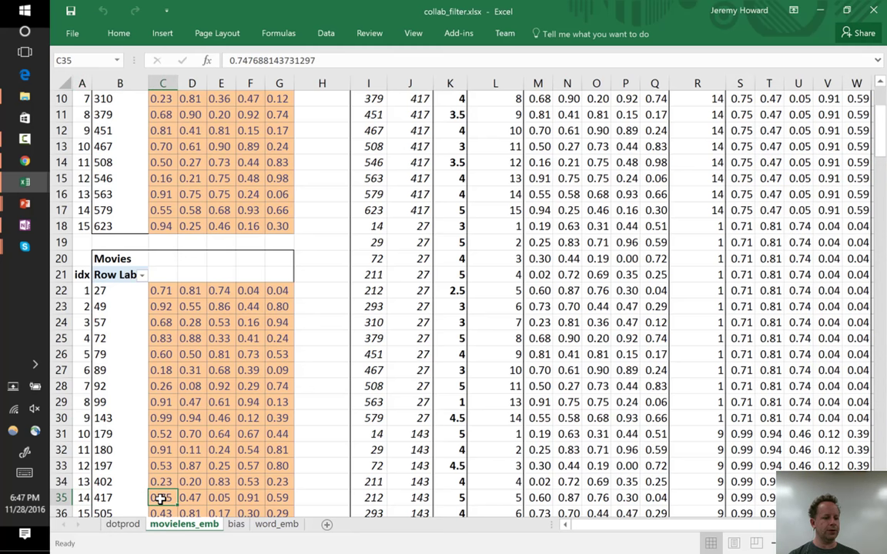
{"action": "key", "text": "ctrl+shift+Right"}
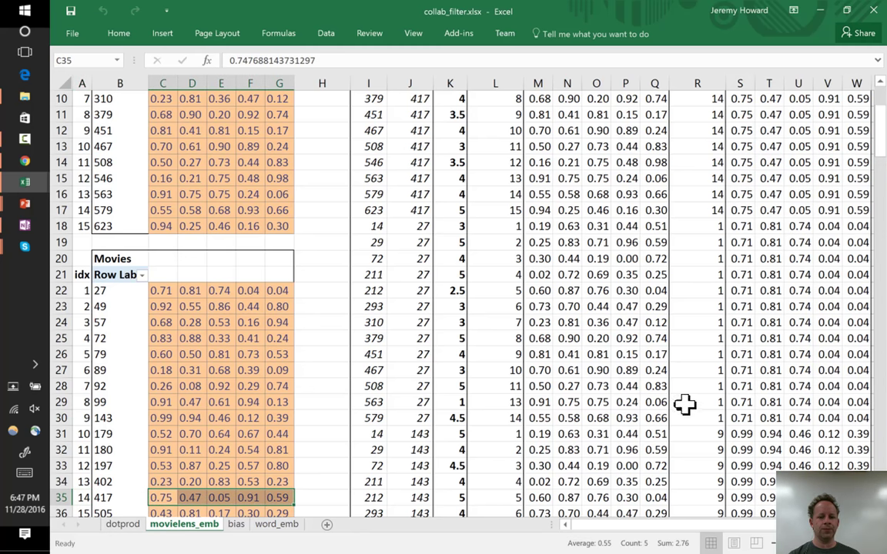
View the movie idx MATCH formula in R3 and select the looked-up movie embedding S3:W3.
{"action": "left_click", "coordinate": [685, 402]}
{"action": "key", "text": "ctrl+Up"}
{"action": "key", "text": "Down"}
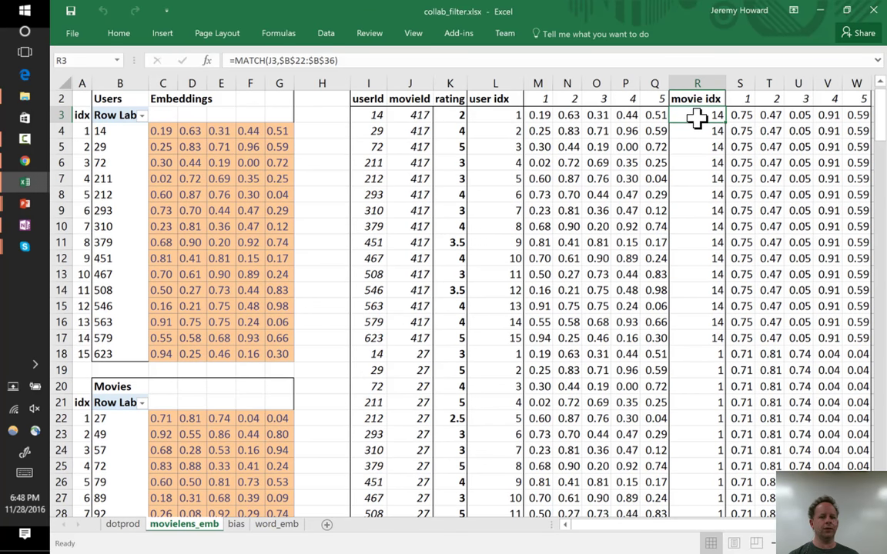
{"action": "key", "text": "Right"}
{"action": "key", "text": "shift+Right"}
{"action": "key", "text": "shift+Right"}
{"action": "key", "text": "shift+Right"}
{"action": "key", "text": "shift+Right"}
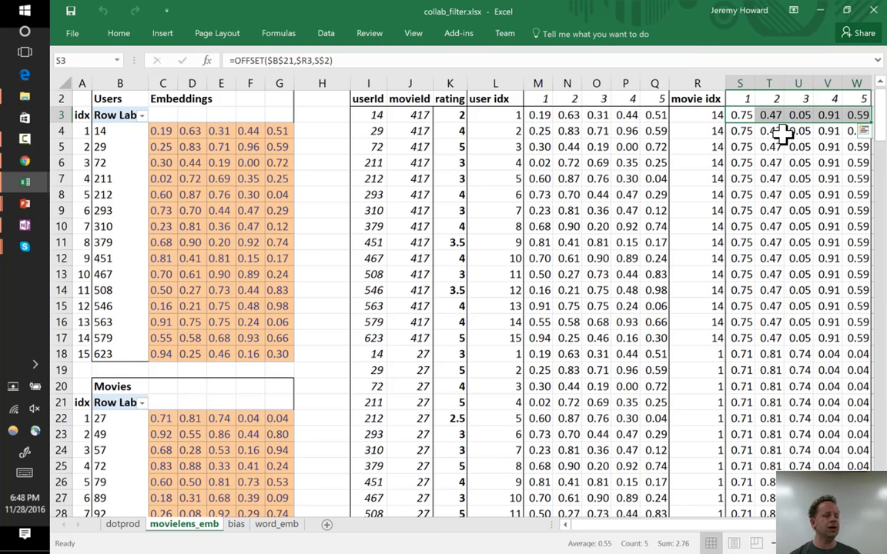
Inspect the ranges referenced by the SUMPRODUCT prediction formula in X3, leaving the formula unedited.
{"action": "key", "text": "Right"}
{"action": "key", "text": "Right"}
{"action": "key", "text": "Right"}
{"action": "key", "text": "Right"}
{"action": "key", "text": "Right"}
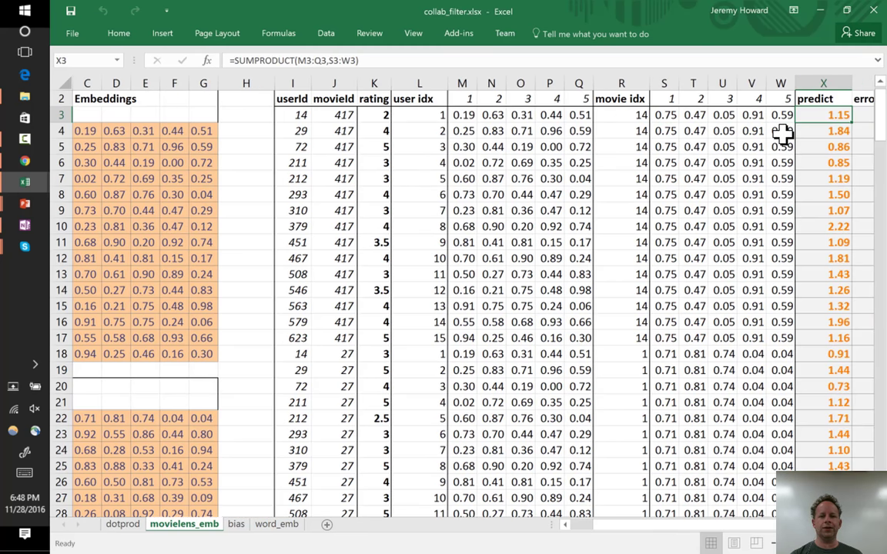
{"action": "key", "text": "F2"}
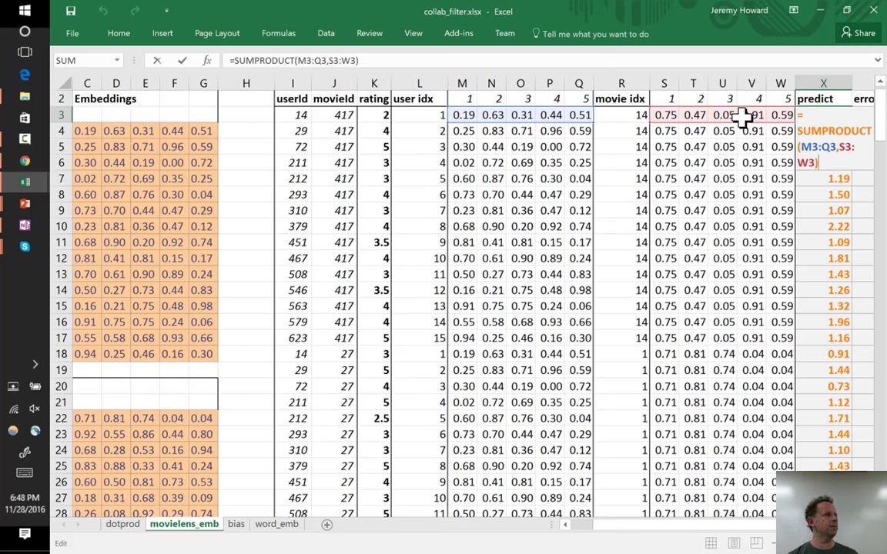
{"action": "key", "text": "Escape"}
Inspect the squared-error formula in Y3 and the RMSE formula in AA3, leaving both unedited.
{"action": "key", "text": "Right"}
{"action": "key", "text": "F2"}
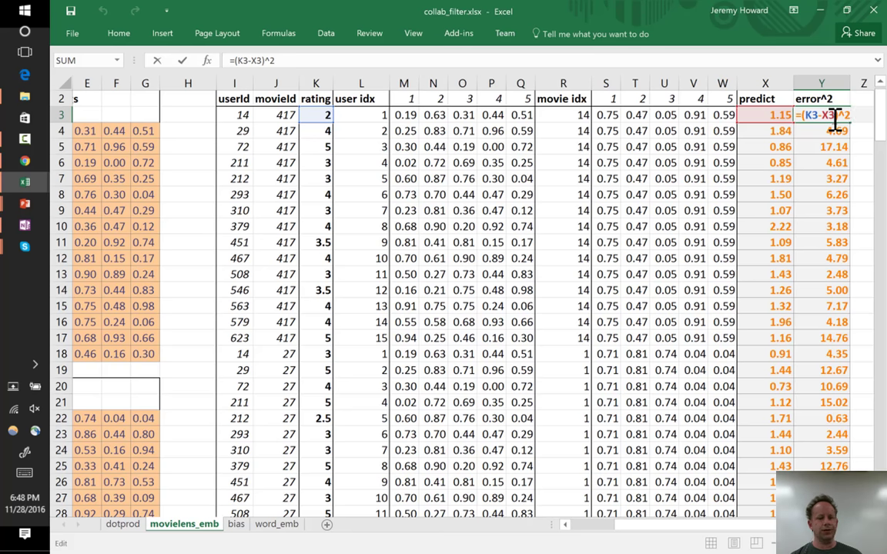
{"action": "key", "text": "Escape"}
{"action": "key", "text": "Right"}
{"action": "key", "text": "Right"}
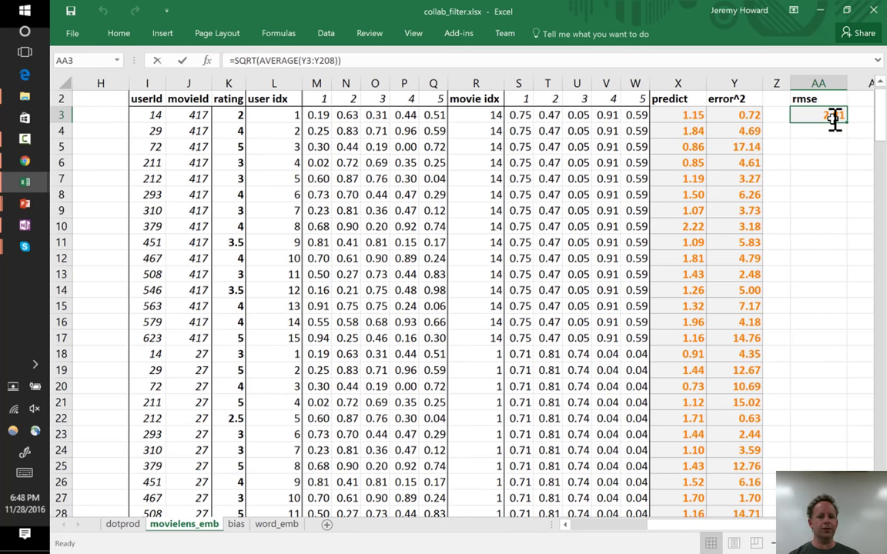
{"action": "key", "text": "F2"}
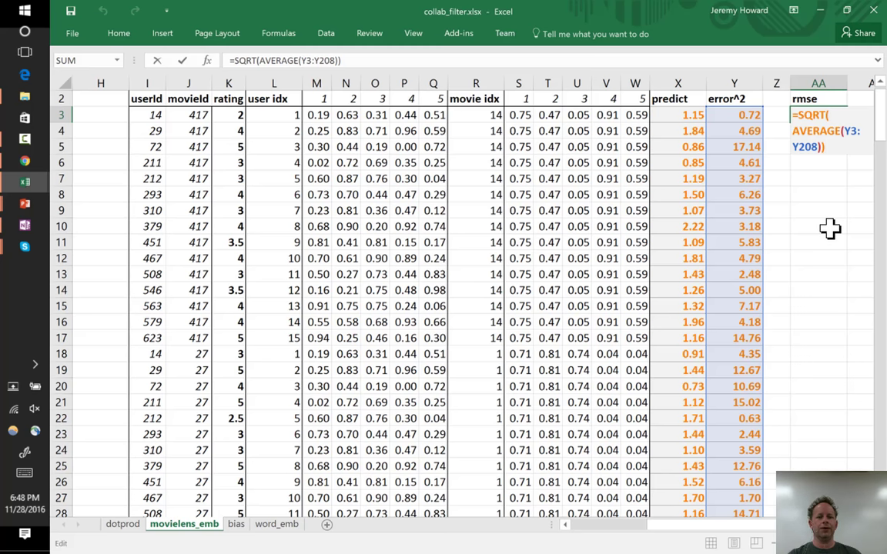
{"action": "key", "text": "Escape"}
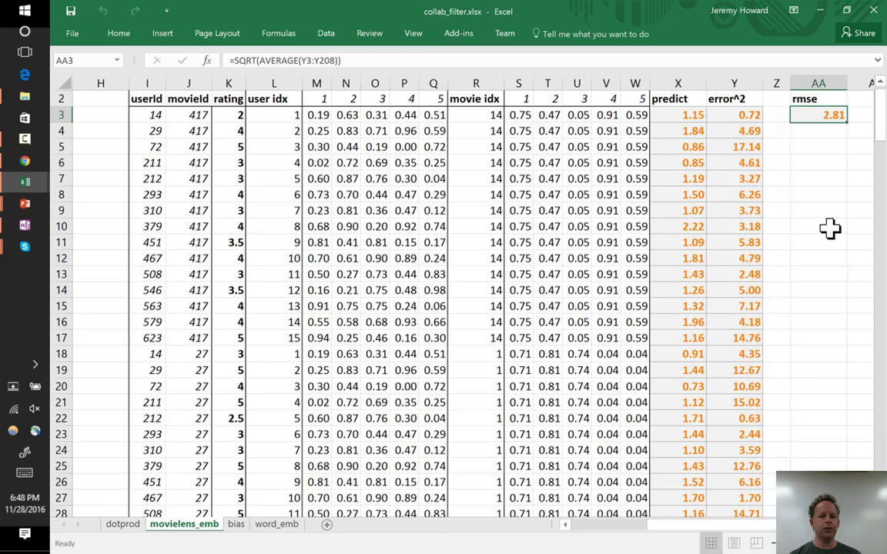
Return to the Users table and highlight the embedding values in C4:G13, ending on cell G13.
{"action": "key", "text": "Home"}
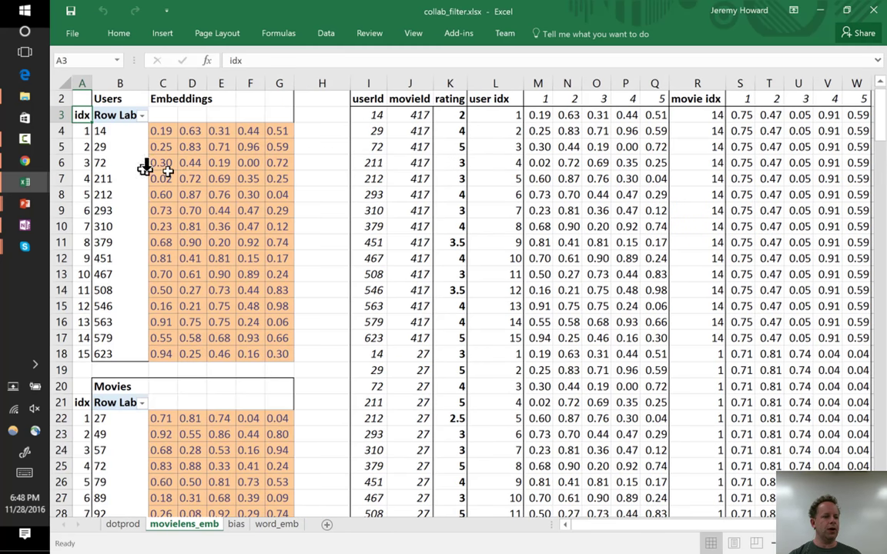
{"action": "left_click_drag", "start_coordinate": [164, 130], "coordinate": [277, 269]}
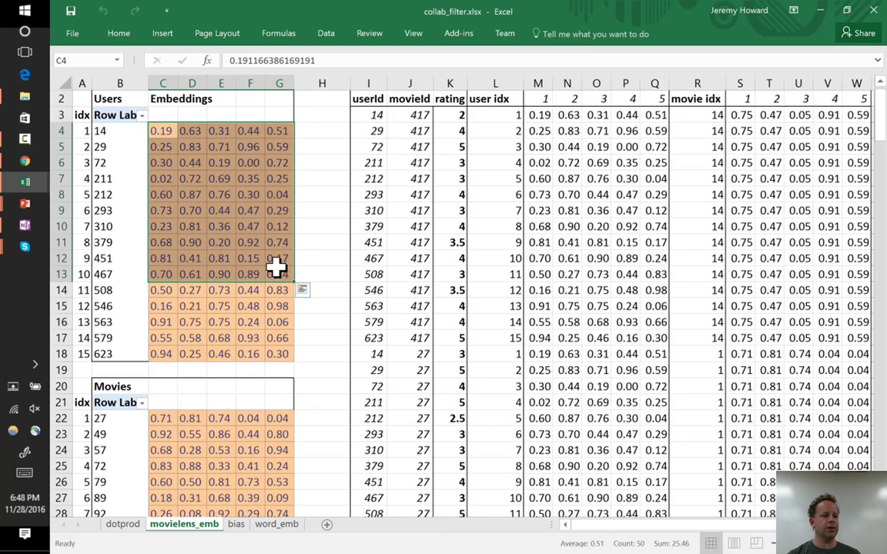
{"action": "left_click", "coordinate": [275, 273]}
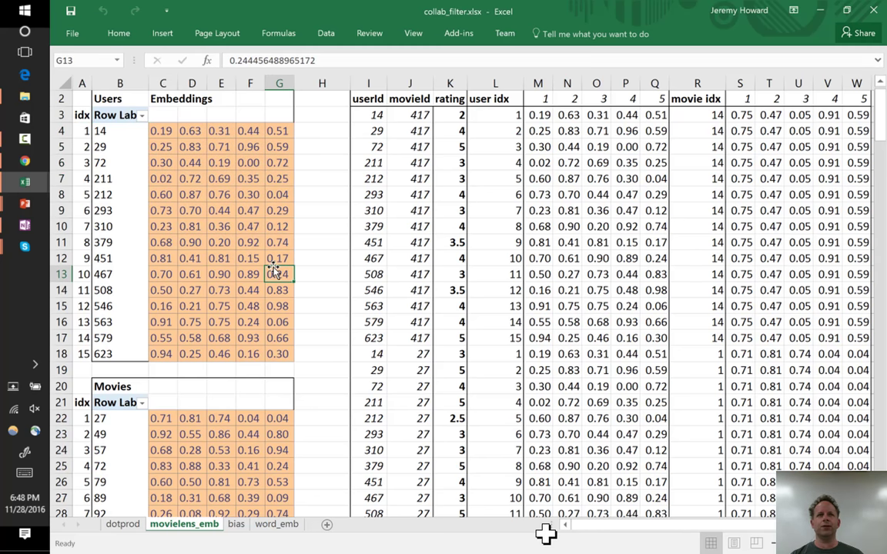
Highlight the prediction and squared-error columns from X3 onward, and select the RMSE cell AA3.
{"action": "left_click", "coordinate": [375, 115]}
{"action": "key", "text": "ctrl+Right"}
{"action": "key", "text": "ctrl+Right"}
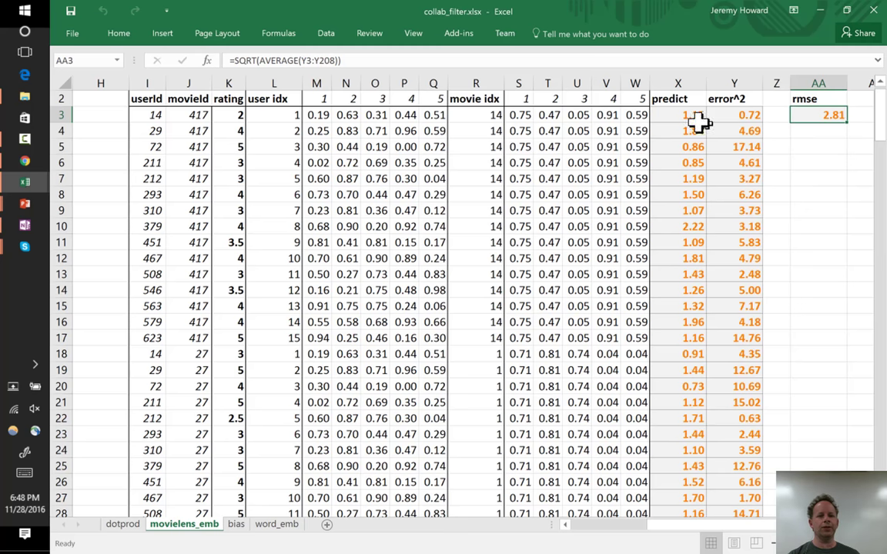
{"action": "left_click", "coordinate": [671, 117]}
{"action": "left_click_drag", "start_coordinate": [730, 147], "coordinate": [740, 242]}
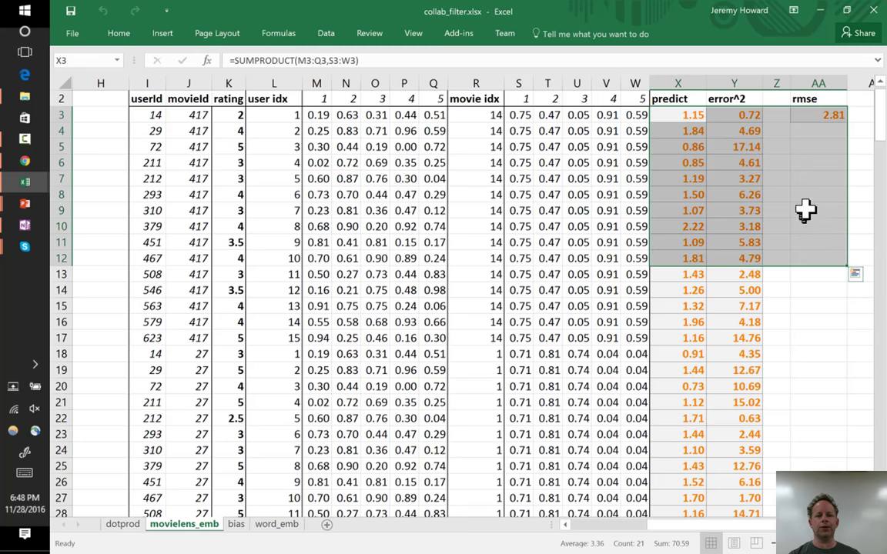
{"action": "left_click", "coordinate": [810, 143]}
{"action": "left_click", "coordinate": [804, 114]}
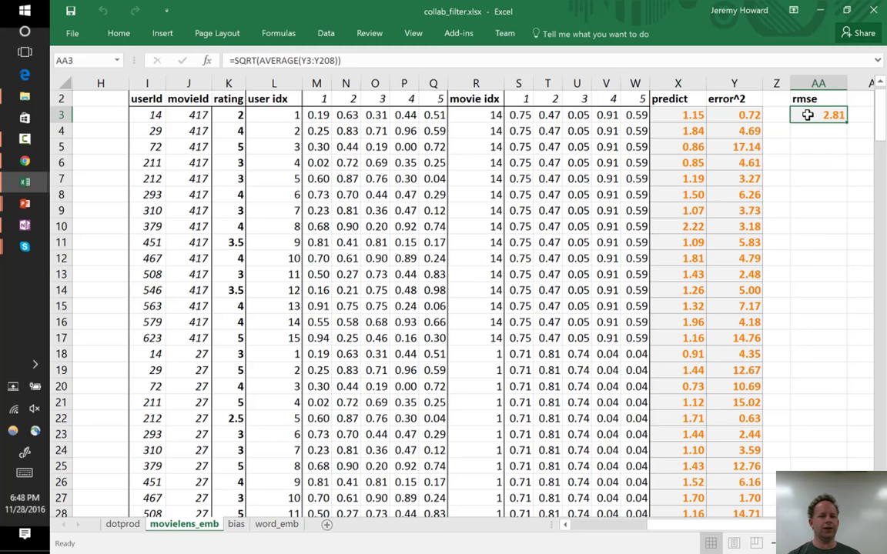
Go back to the userId in I3, view the user idx MATCH formula in L3, and select the user embedding M3:Q3.
{"action": "key", "text": "ctrl+Left"}
{"action": "key", "text": "ctrl+Left"}
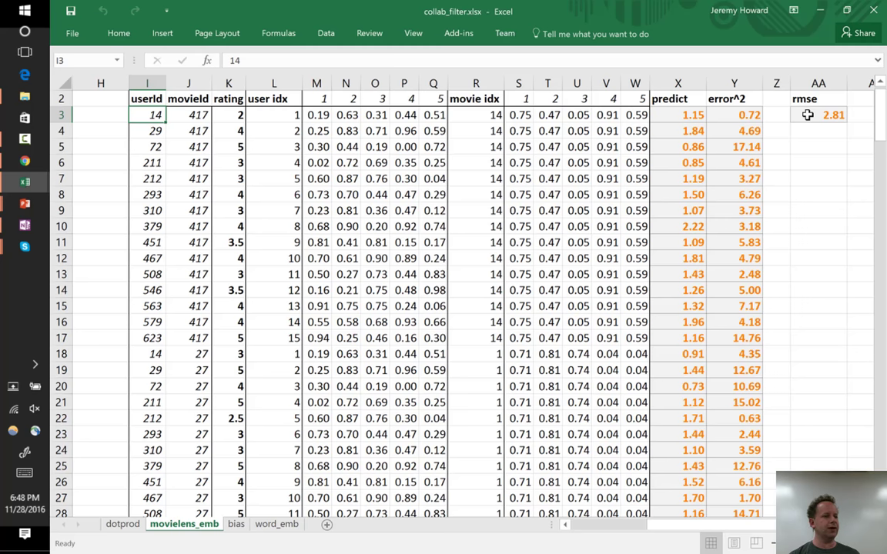
{"action": "key", "text": "Right"}
{"action": "key", "text": "Right"}
{"action": "key", "text": "Right"}
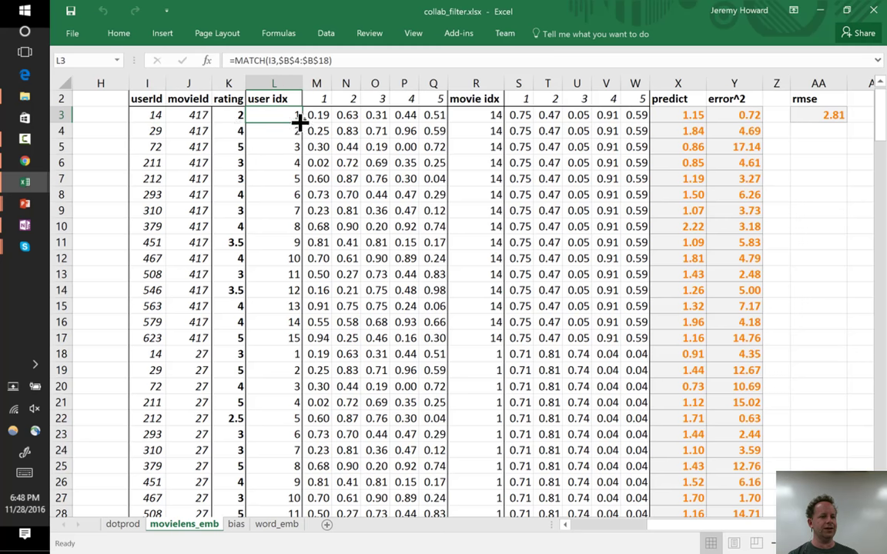
{"action": "key", "text": "Right"}
{"action": "key", "text": "shift+Right"}
{"action": "key", "text": "shift+Right"}
{"action": "key", "text": "shift+Right"}
{"action": "key", "text": "shift+Right"}
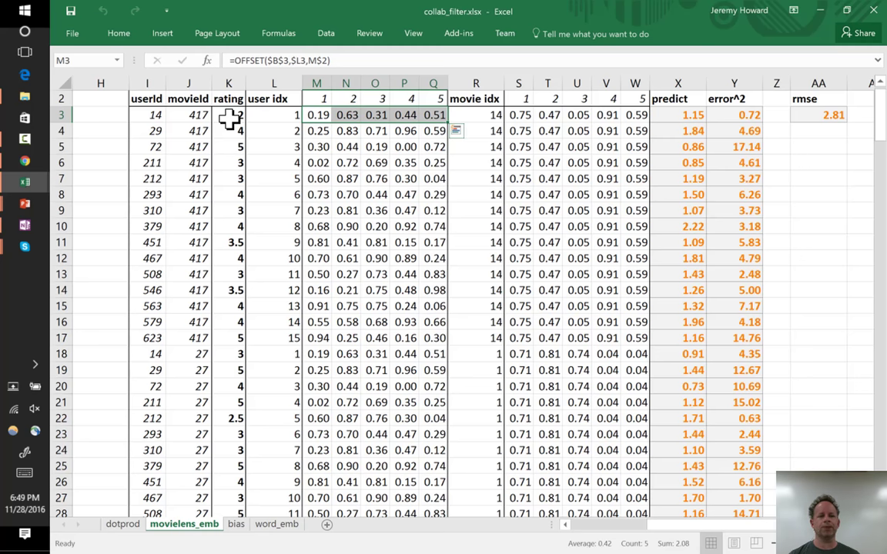
Run Solver with GRG Nonlinear to minimize the RMSE in AA3 by changing C4:G18 and C22:G36.
{"action": "key", "text": "Right"}
{"action": "key", "text": "Right"}
{"action": "key", "text": "Right"}
{"action": "key", "text": "Right"}
{"action": "key", "text": "Right"}
{"action": "key", "text": "Right"}
{"action": "key", "text": "Right"}
{"action": "key", "text": "Right"}
{"action": "key", "text": "Right"}
{"action": "key", "text": "Right"}
{"action": "key", "text": "Right"}
{"action": "key", "text": "Right"}
{"action": "key", "text": "Right"}
{"action": "key", "text": "Right"}
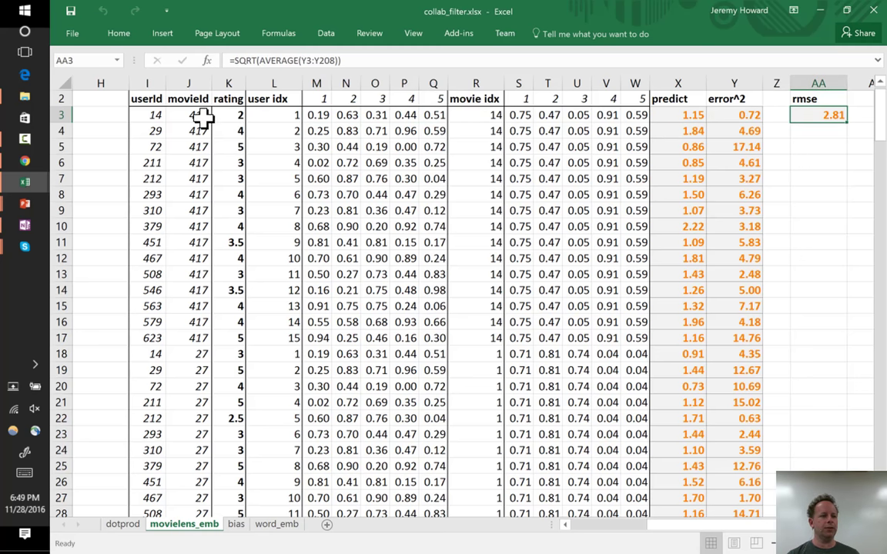
{"action": "left_click", "coordinate": [322, 34]}
{"action": "left_click", "coordinate": [772, 72]}
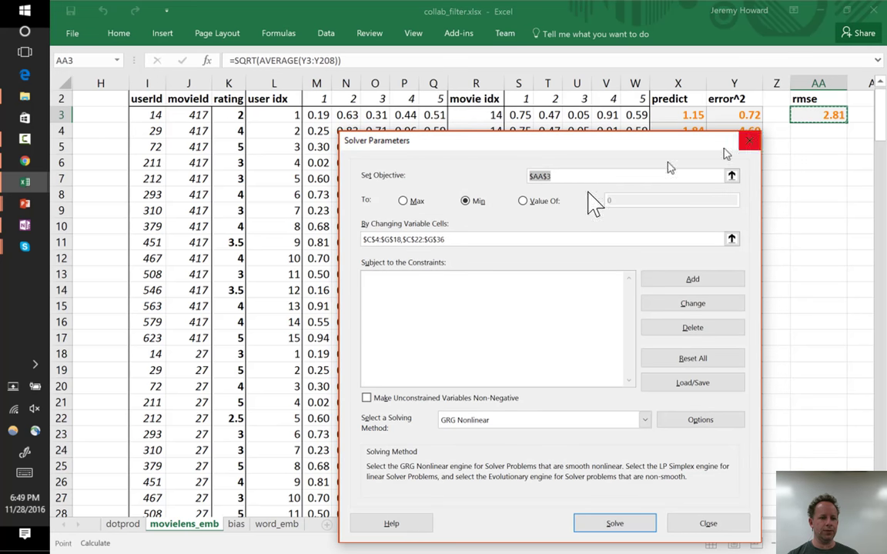
{"action": "left_click", "coordinate": [467, 241]}
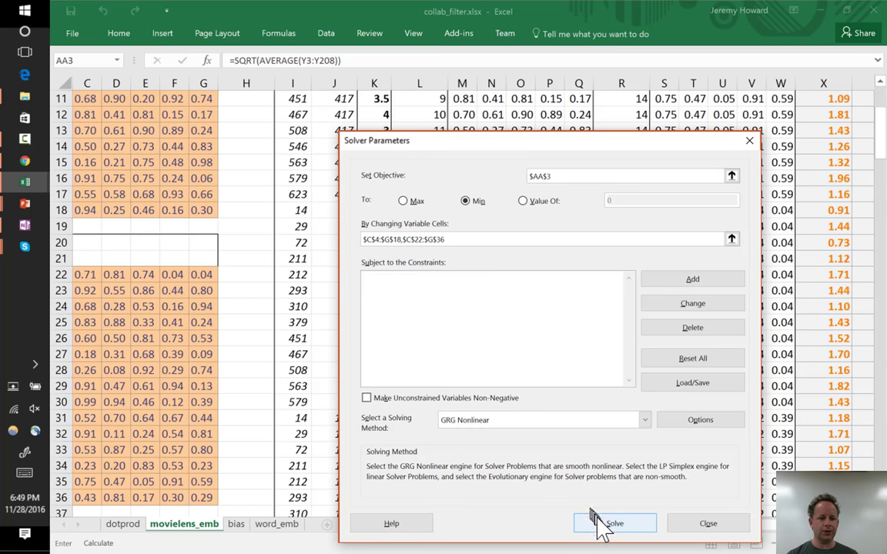
{"action": "left_click", "coordinate": [612, 523]}
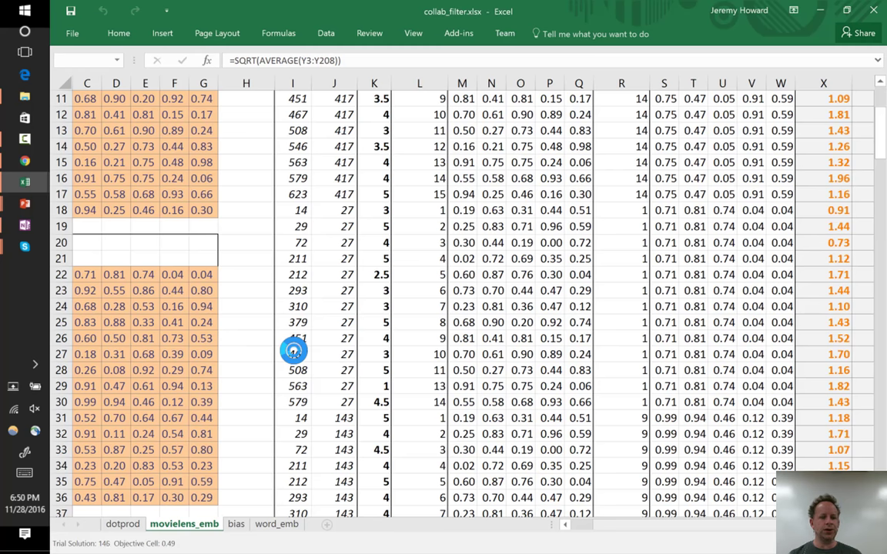
Switch to the lesson4 notebook in Chrome and go through the data setup cells as far as cell 10.
{"action": "key", "text": "alt+Tab"}
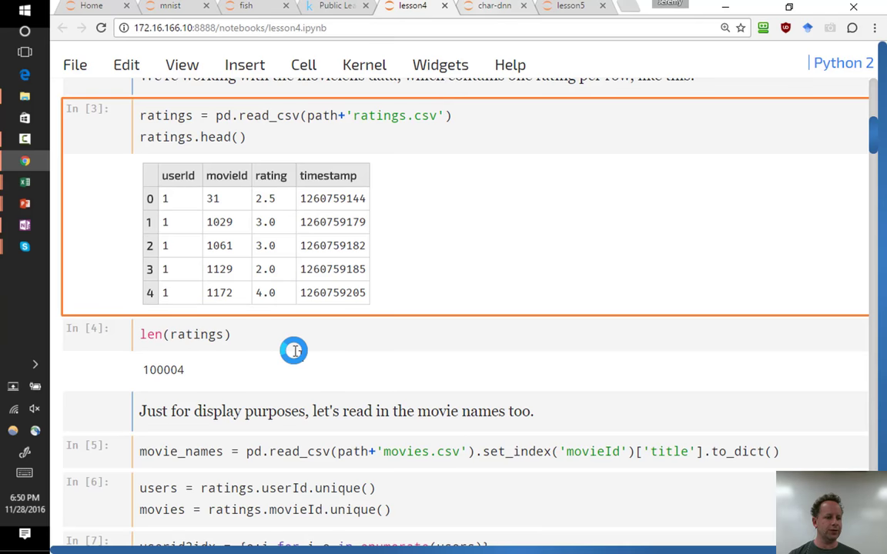
{"action": "key", "text": "Down"}
{"action": "key", "text": "Down"}
{"action": "key", "text": "Down"}
{"action": "key", "text": "Down"}
{"action": "key", "text": "Down"}
{"action": "key", "text": "Down"}
{"action": "key", "text": "Down"}
{"action": "key", "text": "Down"}
{"action": "key", "text": "Down"}
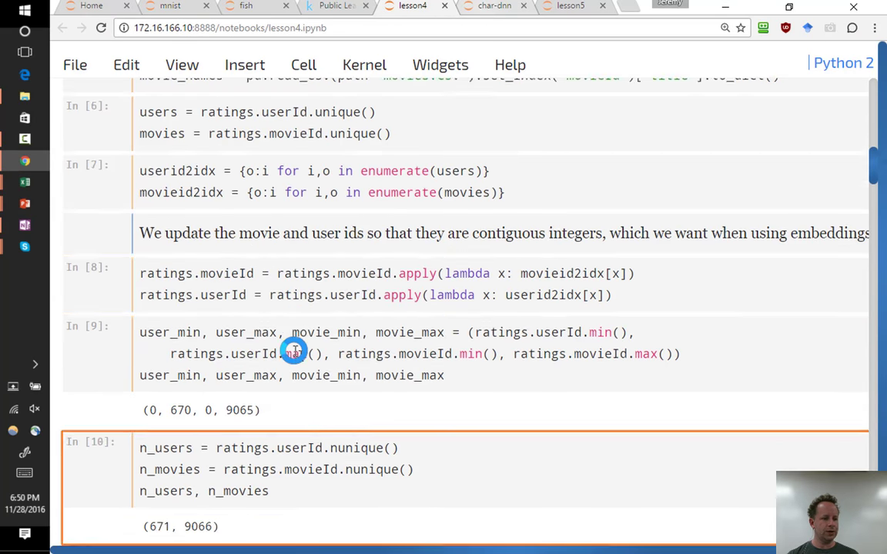
Collapse the "Set up data" and "Create subset for Excel" sections of the notebook.
{"action": "key", "text": "Up"}
{"action": "key", "text": "Up"}
{"action": "key", "text": "Up"}
{"action": "key", "text": "Up"}
{"action": "key", "text": "Up"}
{"action": "key", "text": "Up"}
{"action": "key", "text": "Up"}
{"action": "key", "text": "Up"}
{"action": "key", "text": "Up"}
{"action": "key", "text": "Up"}
{"action": "key", "text": "Up"}
{"action": "key", "text": "Left"}
{"action": "key", "text": "Down"}
{"action": "key", "text": "Left"}
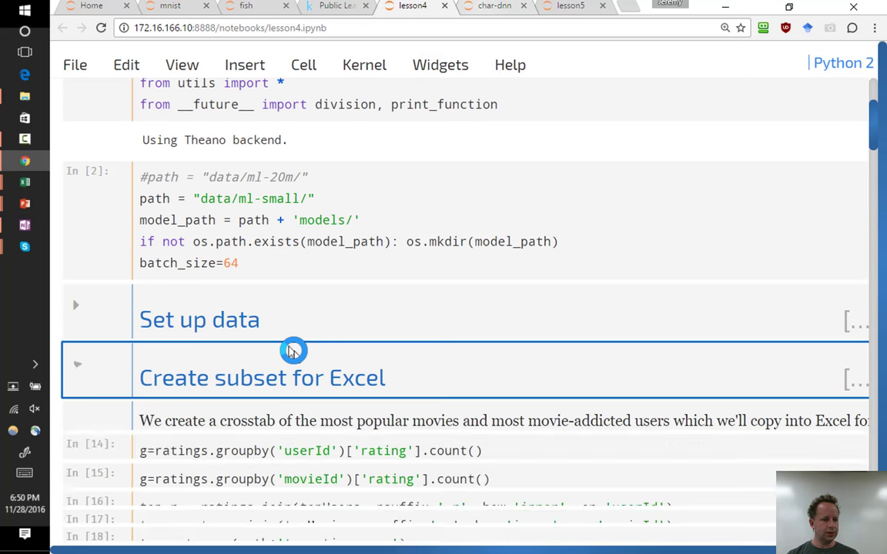
Go to the dot product model section and select cell 23 with the user and movie embedding definitions.
{"action": "key", "text": "Down"}
{"action": "key", "text": "Left"}
{"action": "key", "text": "Right"}
{"action": "key", "text": "Down"}
{"action": "key", "text": "Down"}
{"action": "key", "text": "Down"}
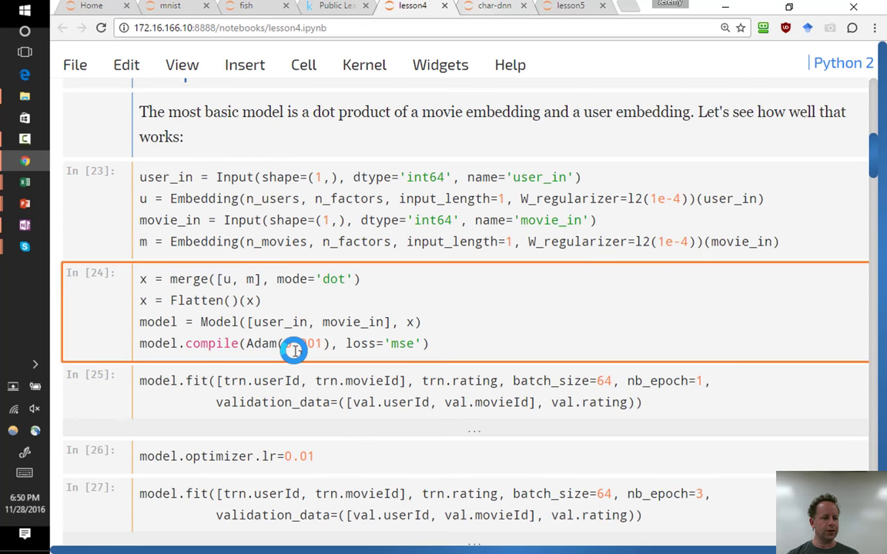
{"action": "key", "text": "Up"}
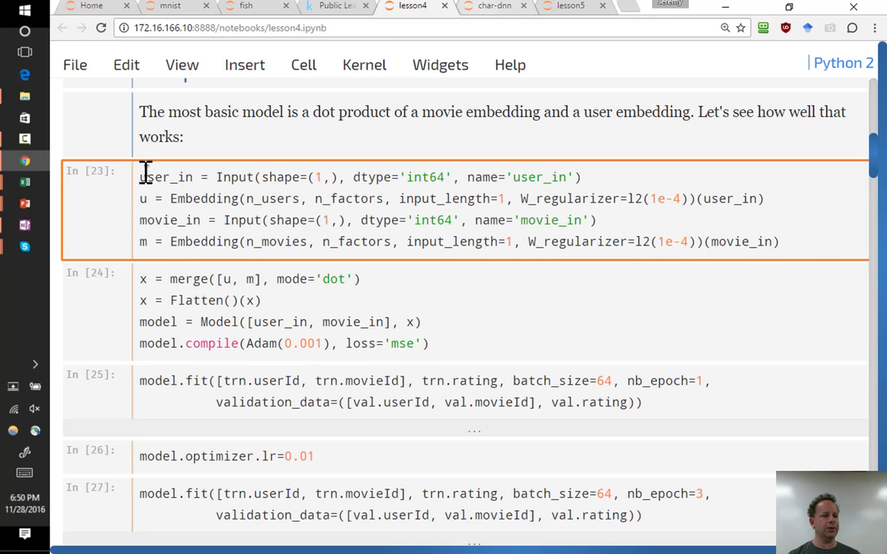
Highlight the user and movie Embedding definitions, the mode='dot' merge argument, and the training rating argument in the model.fit call.
{"action": "left_click_drag", "start_coordinate": [143, 199], "coordinate": [271, 199]}
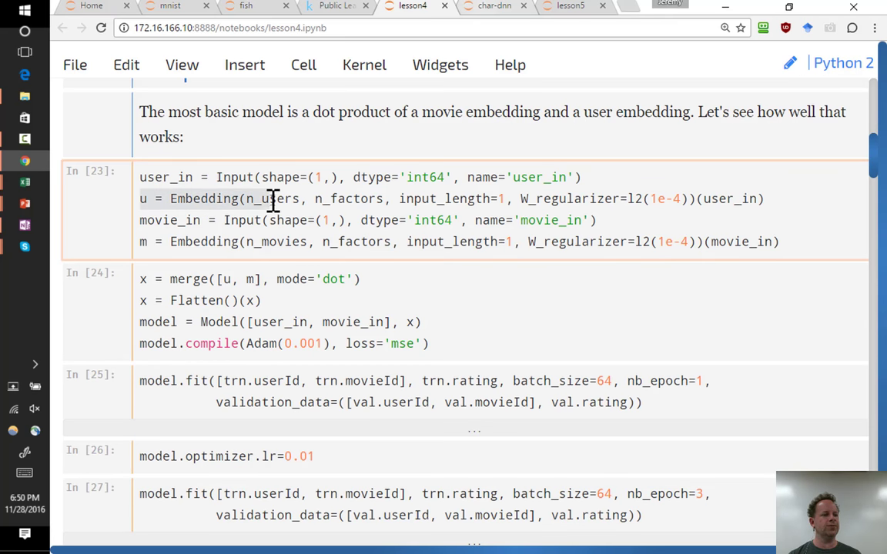
{"action": "left_click", "coordinate": [274, 198]}
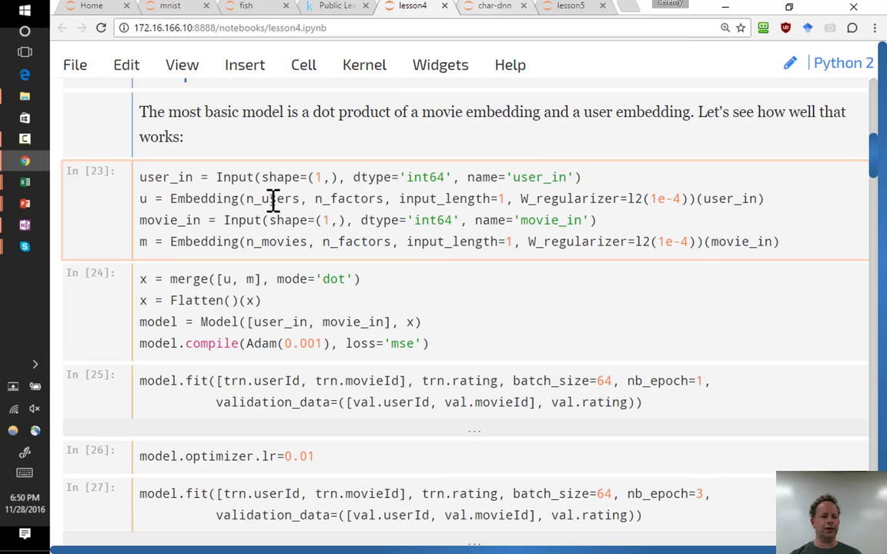
{"action": "left_click_drag", "start_coordinate": [139, 243], "coordinate": [355, 244]}
{"action": "left_click", "coordinate": [361, 241]}
{"action": "left_click_drag", "start_coordinate": [277, 280], "coordinate": [353, 280]}
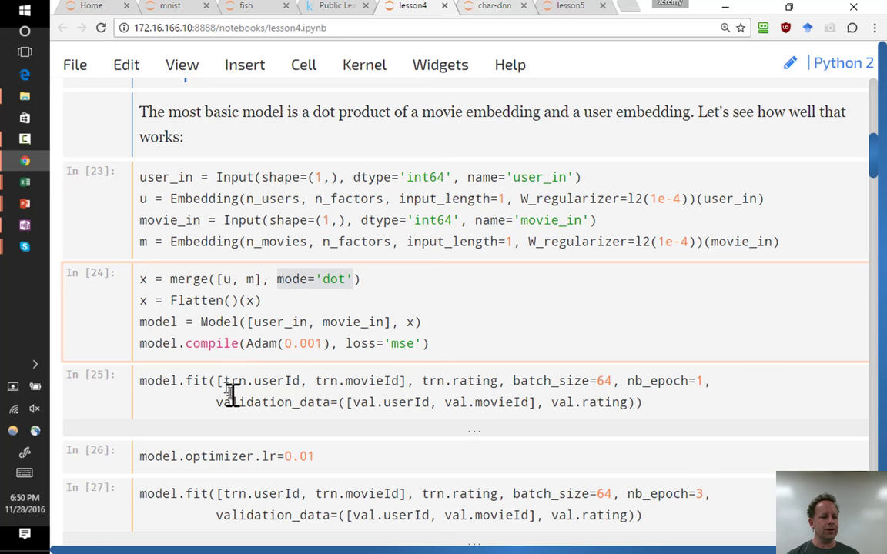
{"action": "left_click_drag", "start_coordinate": [219, 383], "coordinate": [496, 381]}
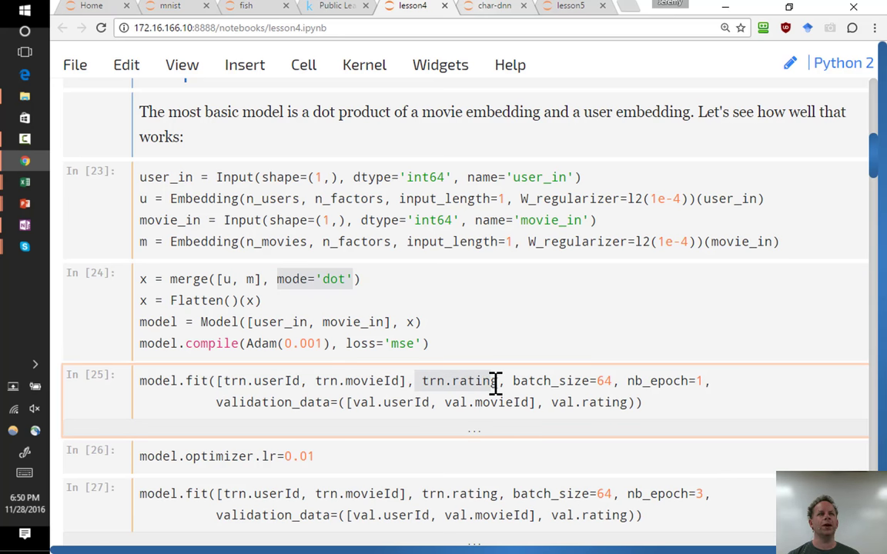
{"action": "left_click", "coordinate": [497, 381]}
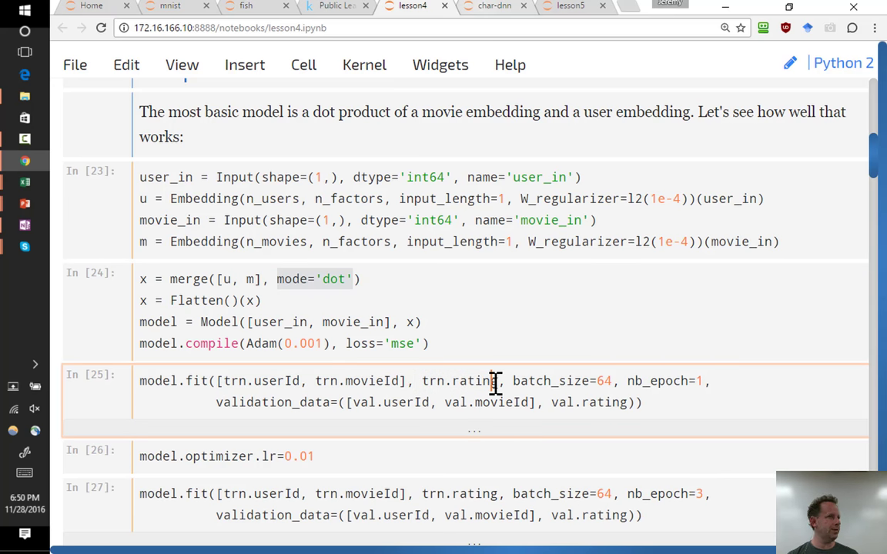
Switch back to the Excel workbook, stop the running Solver, and keep its current solution.
{"action": "key", "text": "alt+Tab"}
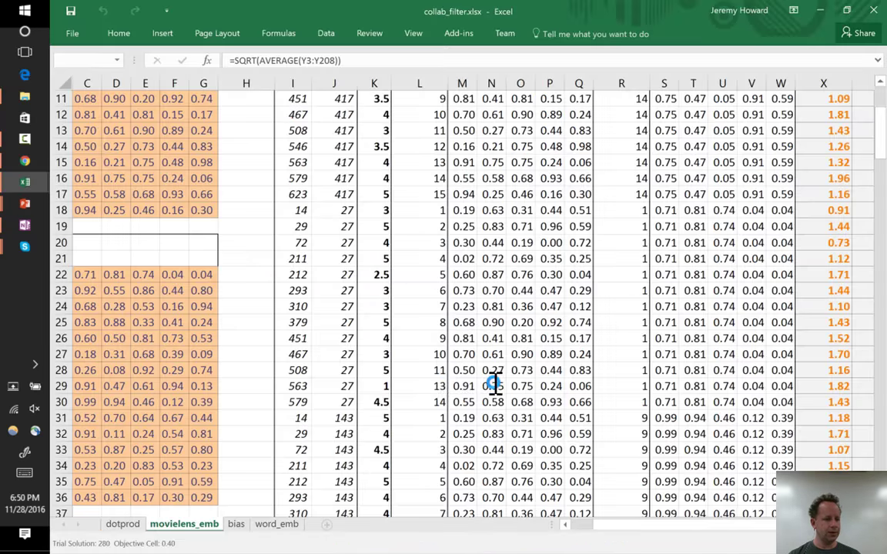
{"action": "key", "text": "Escape"}
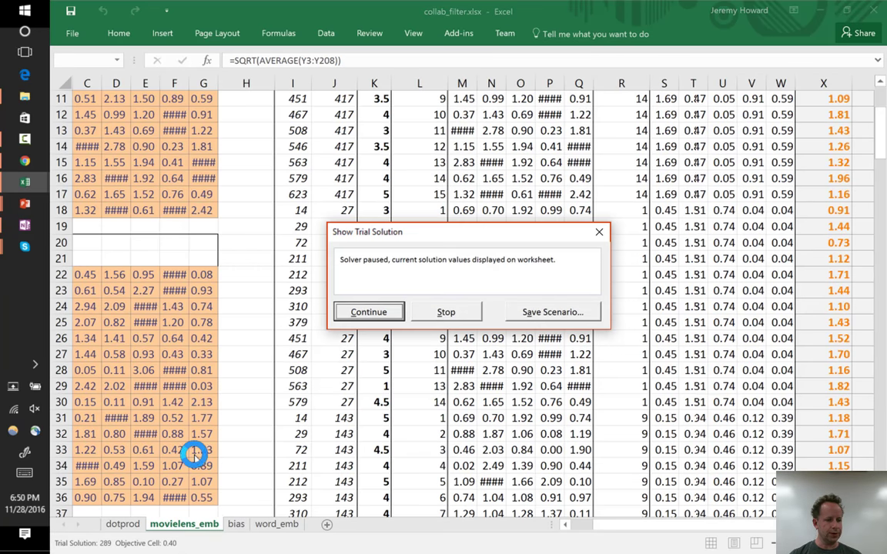
{"action": "left_click", "coordinate": [419, 311]}
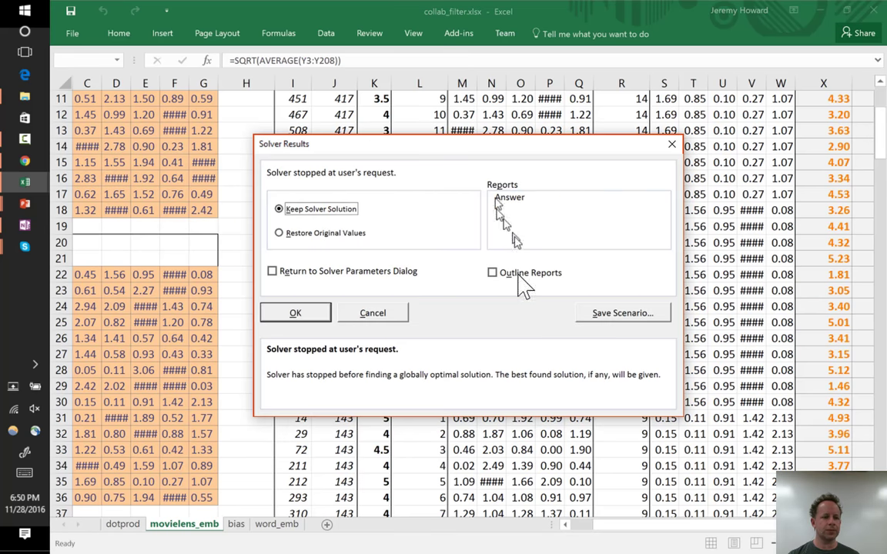
{"action": "left_click", "coordinate": [295, 312]}
Check the optimized RMSE in AA3 and the first prediction in X3.
{"action": "left_click", "coordinate": [751, 245]}
{"action": "key", "text": "ctrl+Up"}
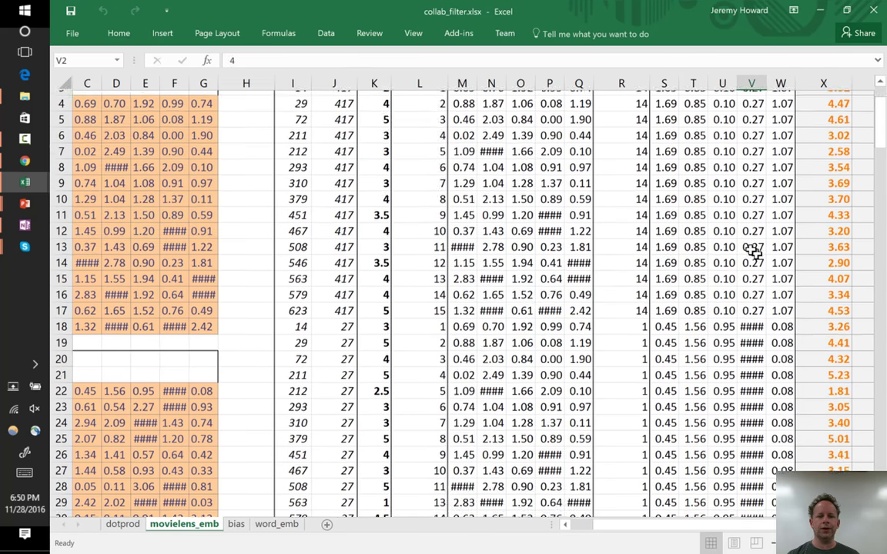
{"action": "key", "text": "Right"}
{"action": "key", "text": "Right"}
{"action": "key", "text": "Right"}
{"action": "key", "text": "Right"}
{"action": "key", "text": "Right"}
{"action": "key", "text": "Down"}
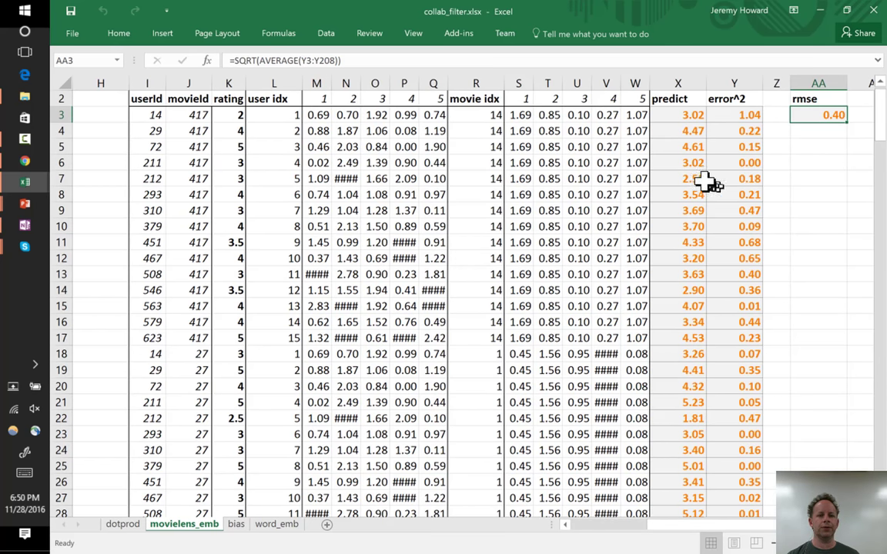
{"action": "left_click", "coordinate": [678, 115]}
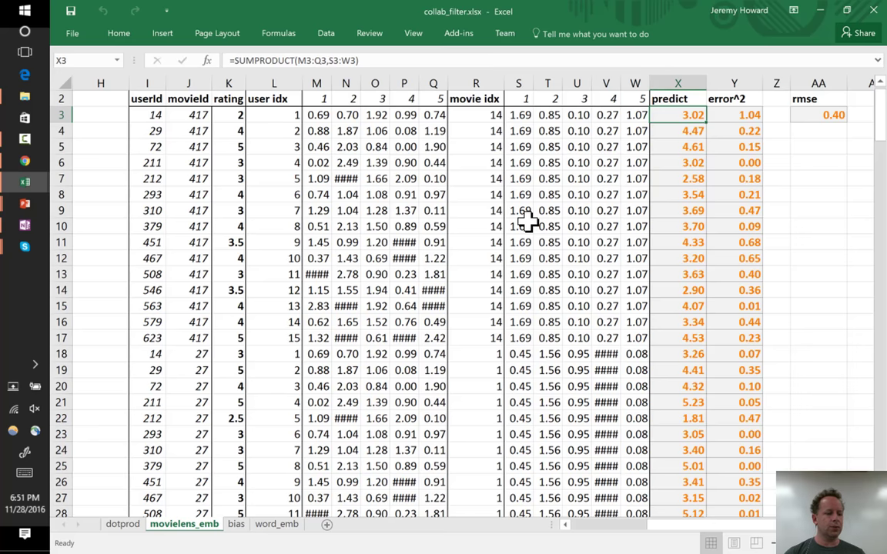
Open the word_emb sheet and zoom in on its vocabulary and embedding matrix.
{"action": "key", "text": "ctrl+Page_Down"}
{"action": "key", "text": "ctrl+Page_Down"}
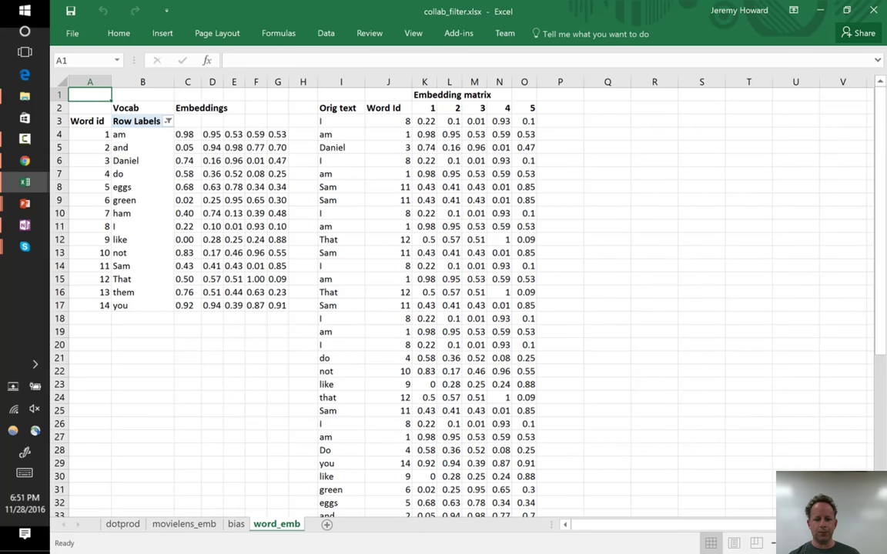
{"action": "scroll", "coordinate": [462, 293], "scroll_direction": "up", "scroll_amount": 1}
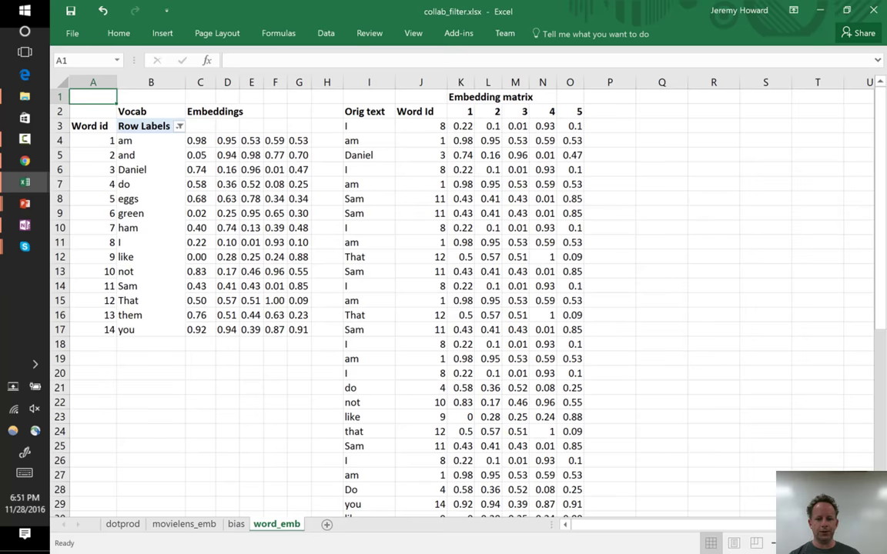
Zoom in slightly on the sheet and highlight the full Orig text column from I3 down to the last word.
{"action": "scroll", "coordinate": [462, 293], "scroll_direction": "up", "scroll_amount": 1}
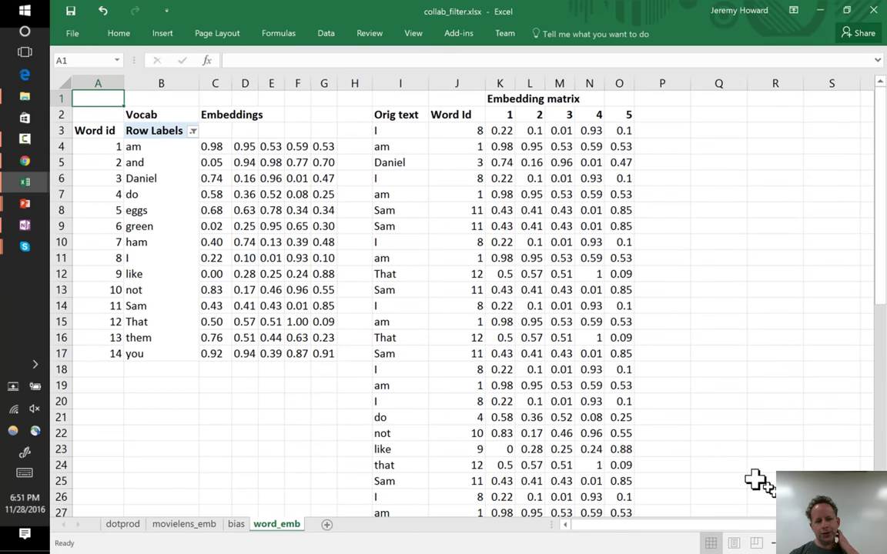
{"action": "key", "text": "Right"}
{"action": "key", "text": "Right"}
{"action": "key", "text": "Right"}
{"action": "key", "text": "Right"}
{"action": "key", "text": "Right"}
{"action": "key", "text": "Right"}
{"action": "key", "text": "Right"}
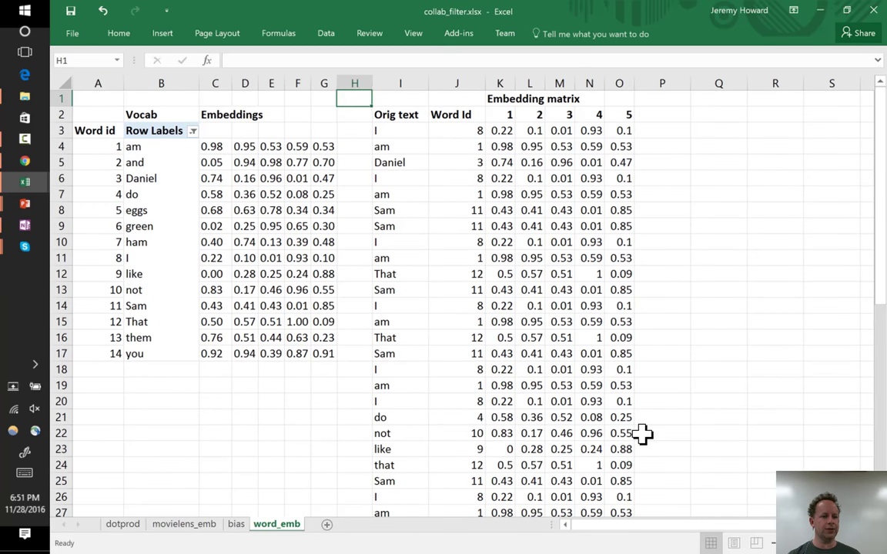
{"action": "key", "text": "Right"}
{"action": "key", "text": "Down"}
{"action": "key", "text": "Down"}
{"action": "key", "text": "ctrl+shift+Down"}
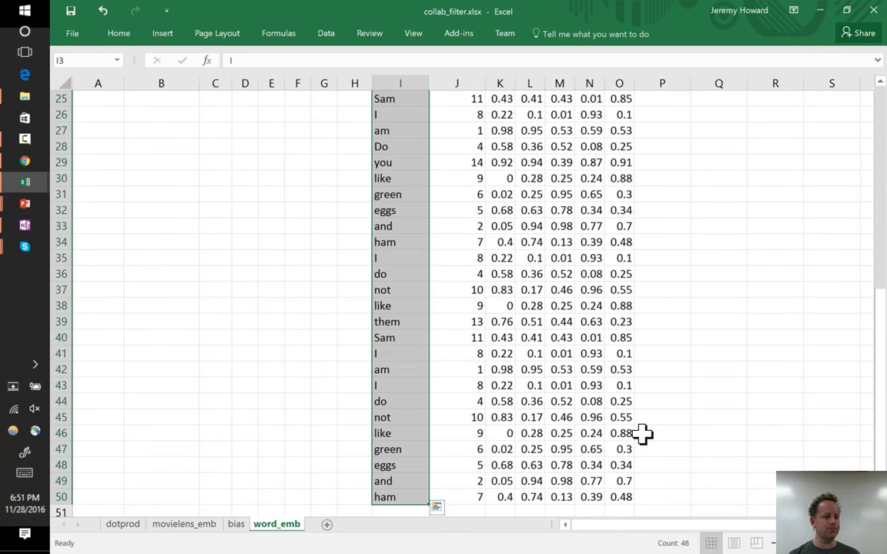
{"action": "key", "text": "shift+BackSpace"}
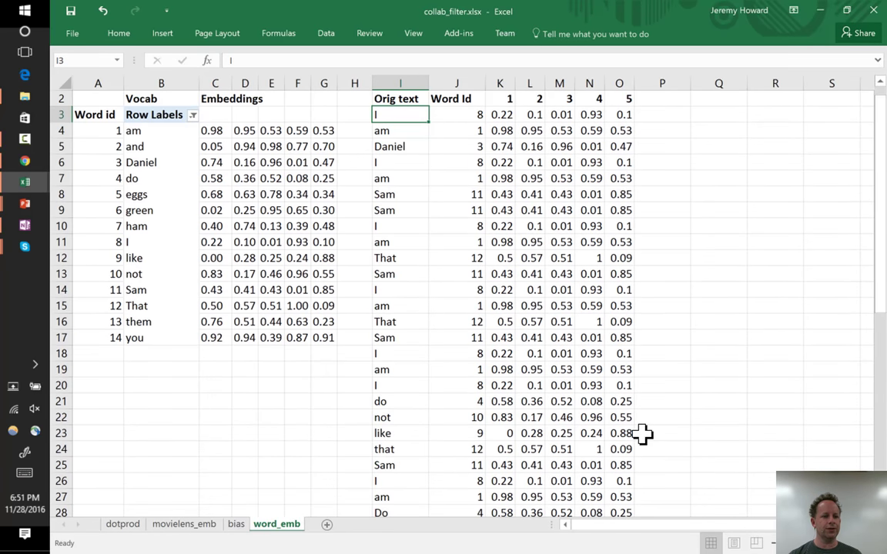
Step through the words of the original text one by one, and return to the head of column I.
{"action": "key", "text": "Down"}
{"action": "key", "text": "Down"}
{"action": "key", "text": "Down"}
{"action": "key", "text": "Down"}
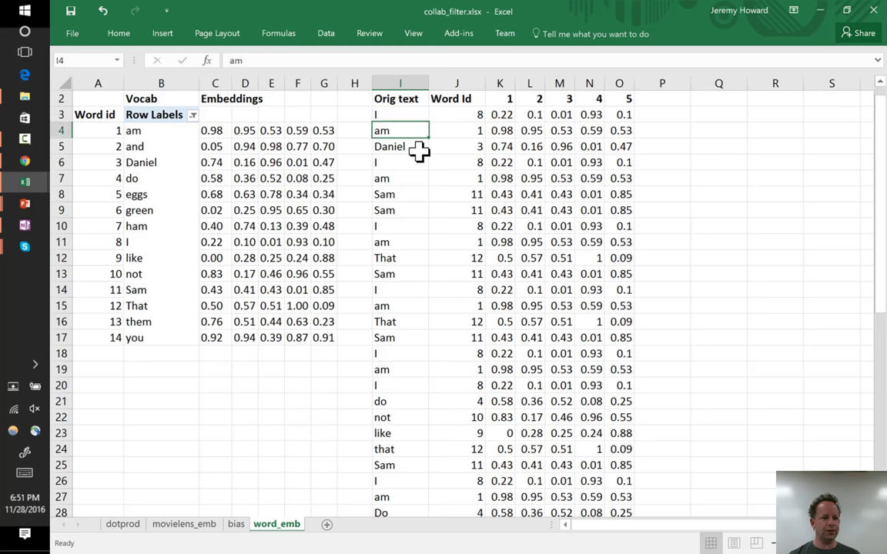
{"action": "key", "text": "Down"}
{"action": "key", "text": "Down"}
{"action": "key", "text": "Down"}
{"action": "key", "text": "Down"}
{"action": "key", "text": "Down"}
{"action": "key", "text": "Down"}
{"action": "key", "text": "Down"}
{"action": "key", "text": "Down"}
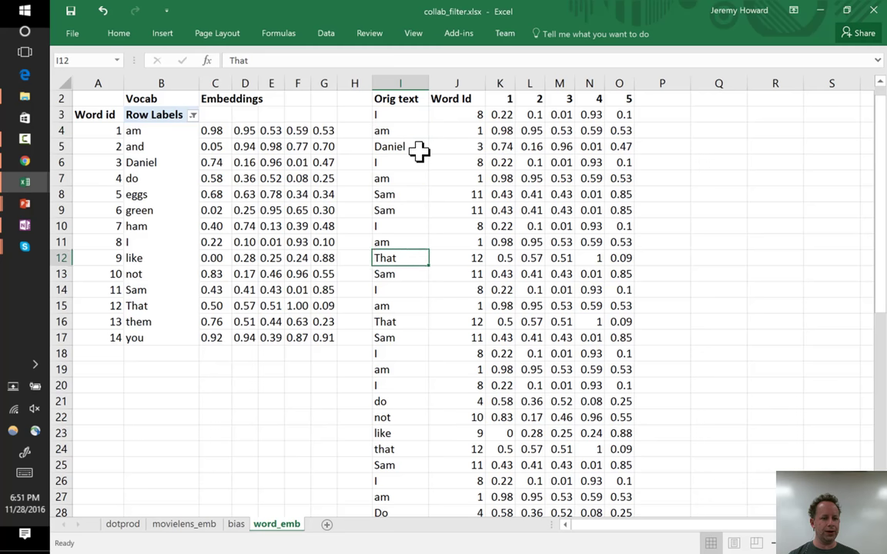
{"action": "key", "text": "Down"}
{"action": "key", "text": "Down"}
{"action": "key", "text": "Down"}
{"action": "key", "text": "Down"}
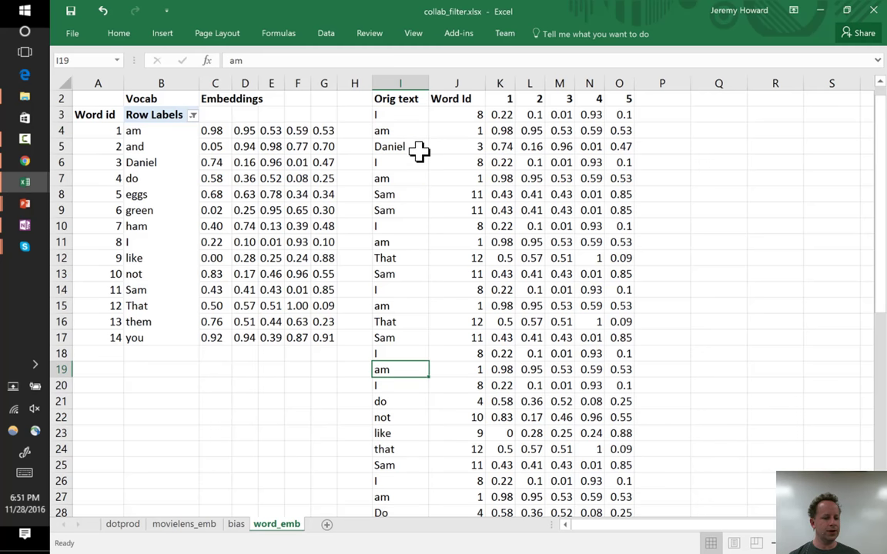
{"action": "key", "text": "ctrl+Down"}
{"action": "key", "text": "ctrl+Up"}
{"action": "key", "text": "ctrl+Up"}
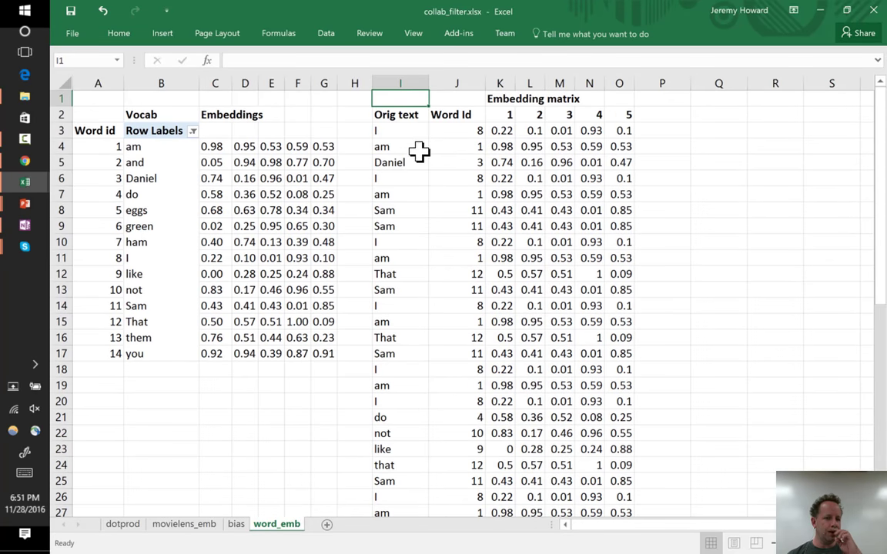
Highlight the Orig text words in I3:I50, followed by their embedding matrix in K3:O50.
{"action": "key", "text": "Down"}
{"action": "key", "text": "Down"}
{"action": "key", "text": "ctrl+shift+Down"}
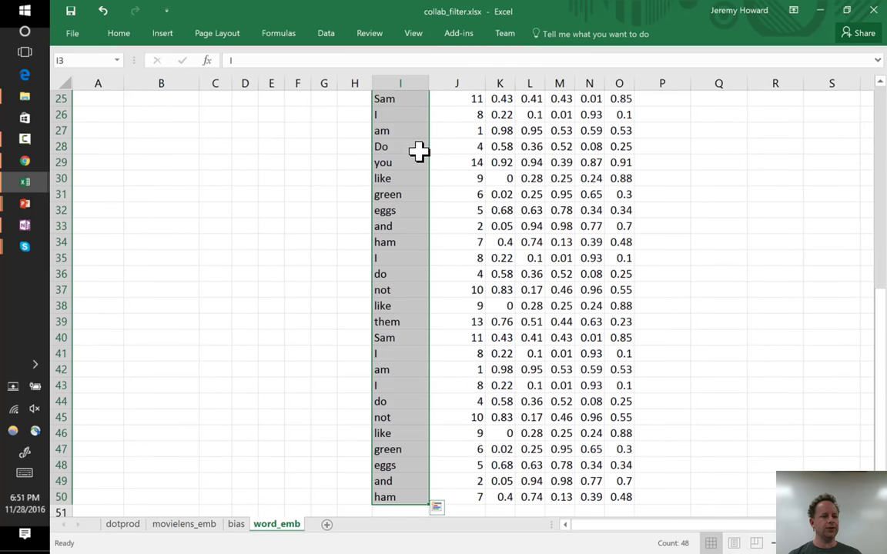
{"action": "key", "text": "Right"}
{"action": "key", "text": "Right"}
{"action": "key", "text": "ctrl+shift+Down"}
{"action": "key", "text": "ctrl+shift+Right"}
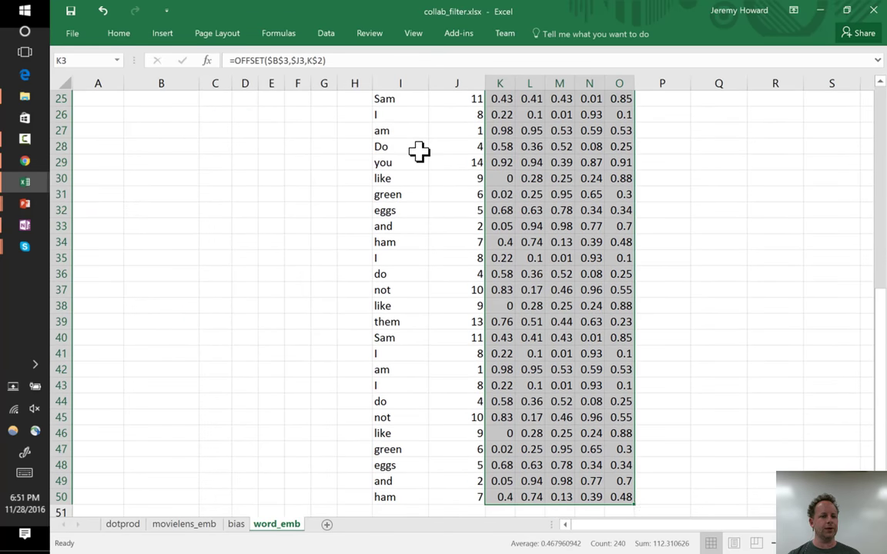
Highlight the unique vocabulary words in B4:B17 and their word ids in A4:A17.
{"action": "key", "text": "ctrl+Home"}
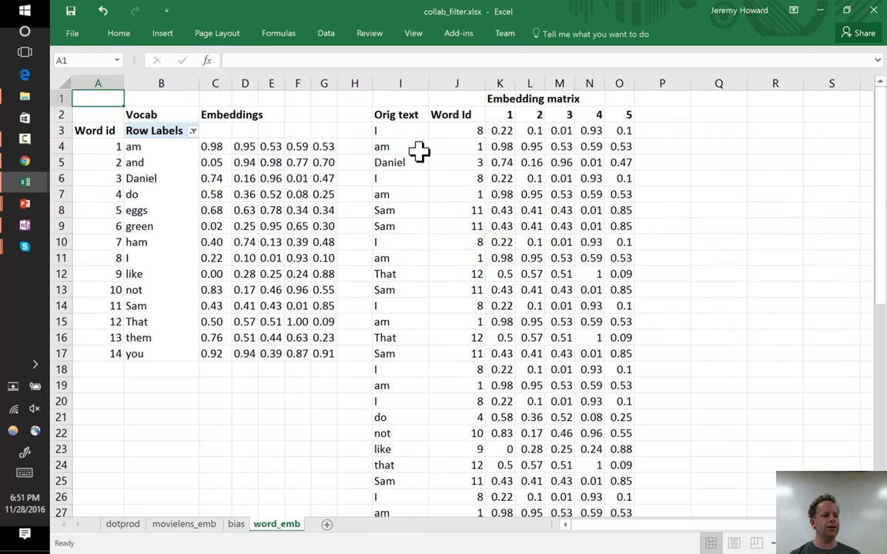
{"action": "key", "text": "Right"}
{"action": "key", "text": "Down"}
{"action": "key", "text": "Down"}
{"action": "key", "text": "Down"}
{"action": "key", "text": "ctrl+shift+Down"}
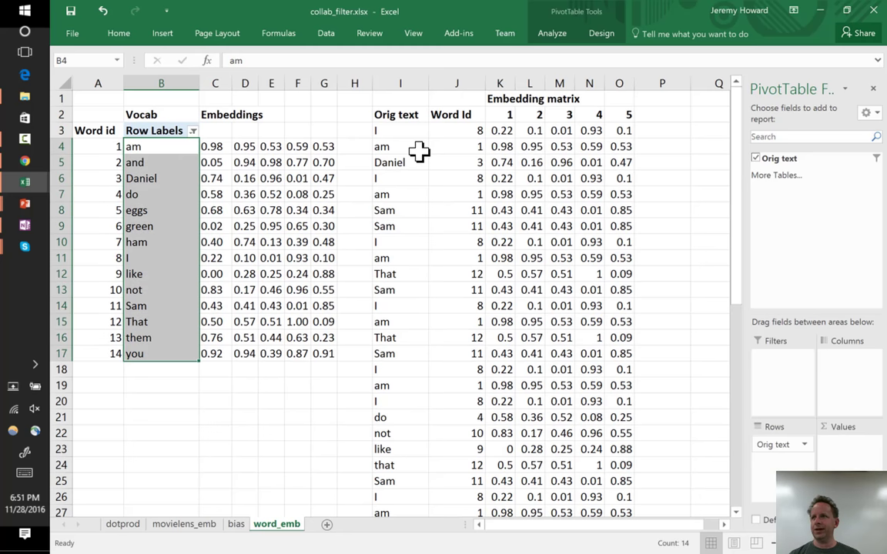
{"action": "key", "text": "Left"}
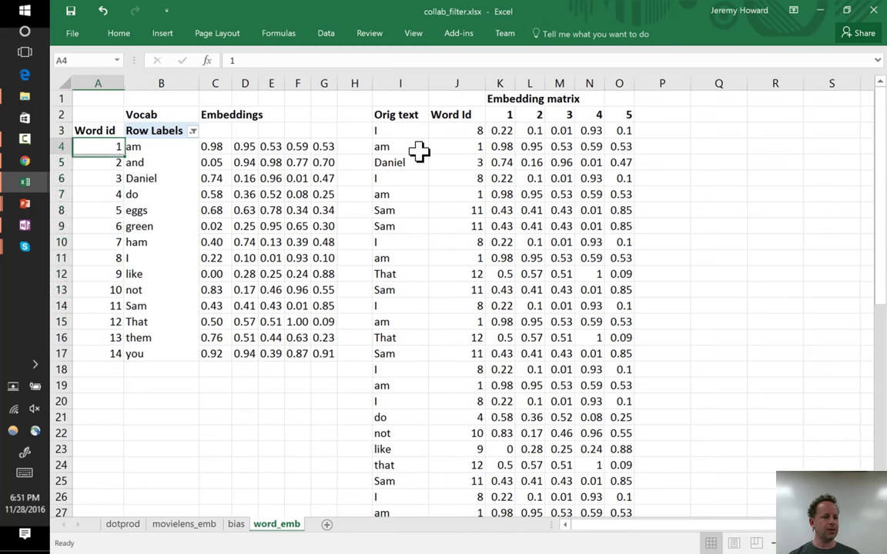
{"action": "key", "text": "ctrl+shift+Down"}
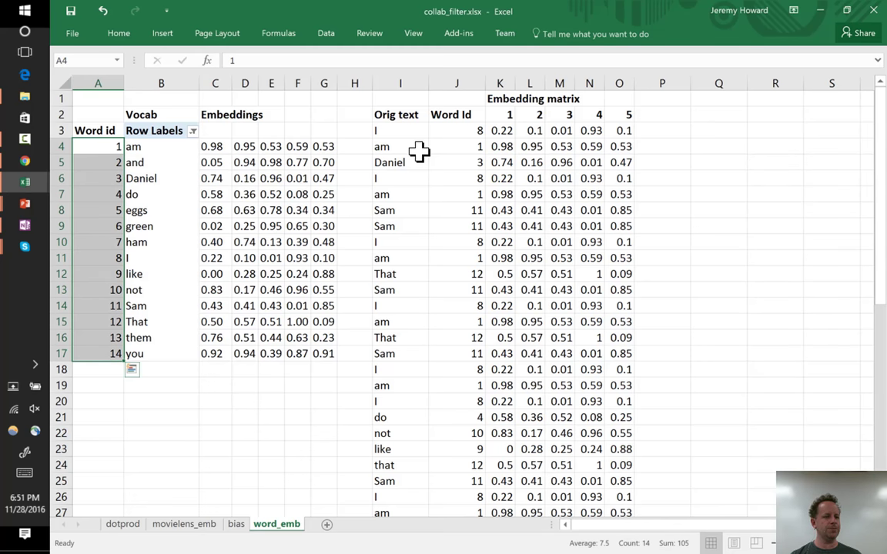
Highlight the vocabulary's embedding values in C4:G17.
{"action": "key", "text": "Right"}
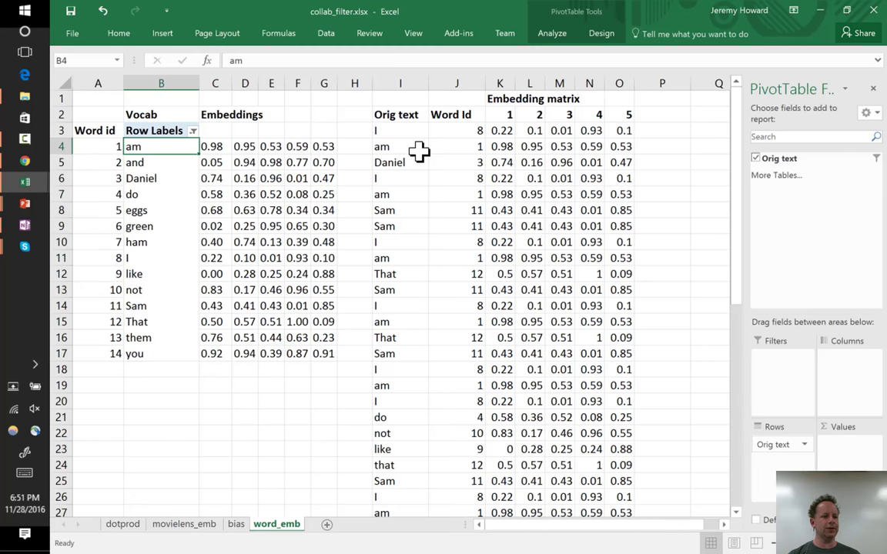
{"action": "key", "text": "Right"}
{"action": "key", "text": "ctrl+shift+Down"}
{"action": "key", "text": "ctrl+shift+Right"}
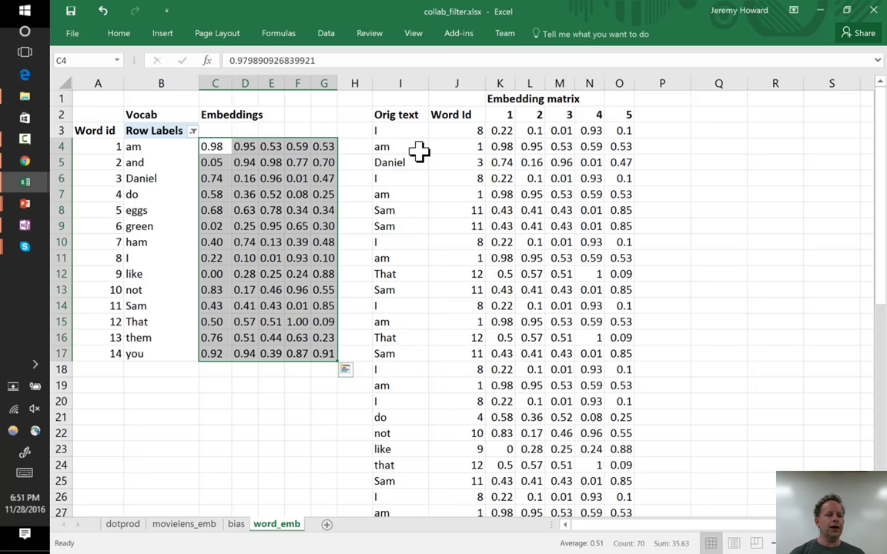
Inspect the formula in J3 that looks up the first text word's id in the vocabulary.
{"action": "key", "text": "Right"}
{"action": "key", "text": "Right"}
{"action": "key", "text": "Right"}
{"action": "key", "text": "Right"}
{"action": "key", "text": "Up"}
{"action": "key", "text": "Right"}
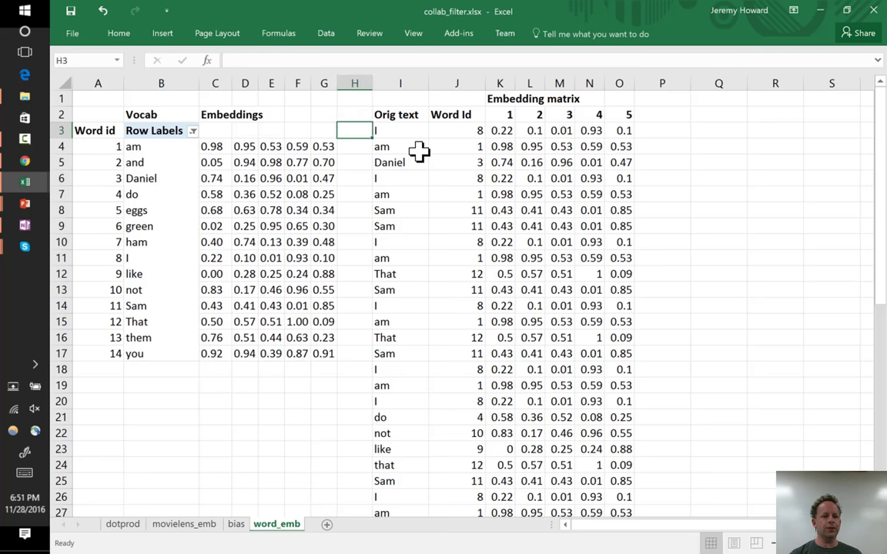
{"action": "key", "text": "Right"}
{"action": "key", "text": "Right"}
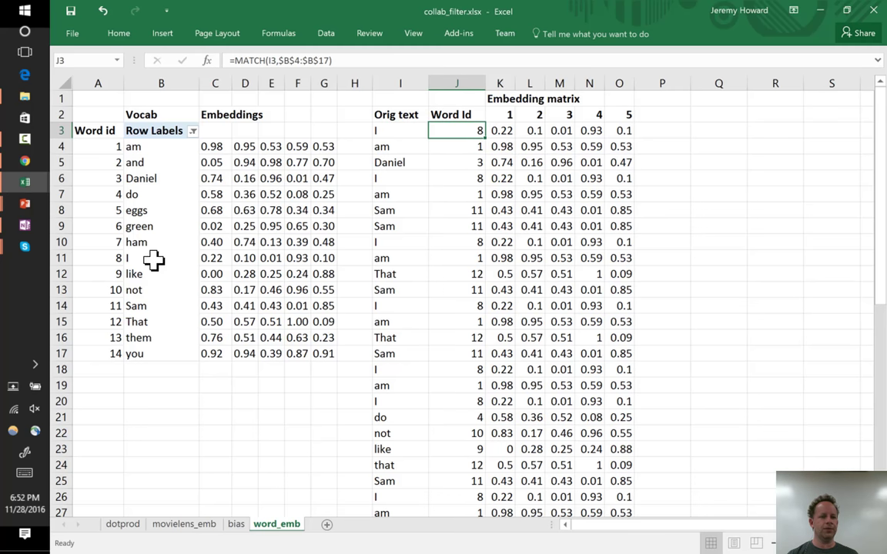
Highlight the first word's looked-up embedding in K3:O3 and inspect the OFFSET formula in K4 for the second word.
{"action": "key", "text": "Right"}
{"action": "key", "text": "ctrl+shift+Right"}
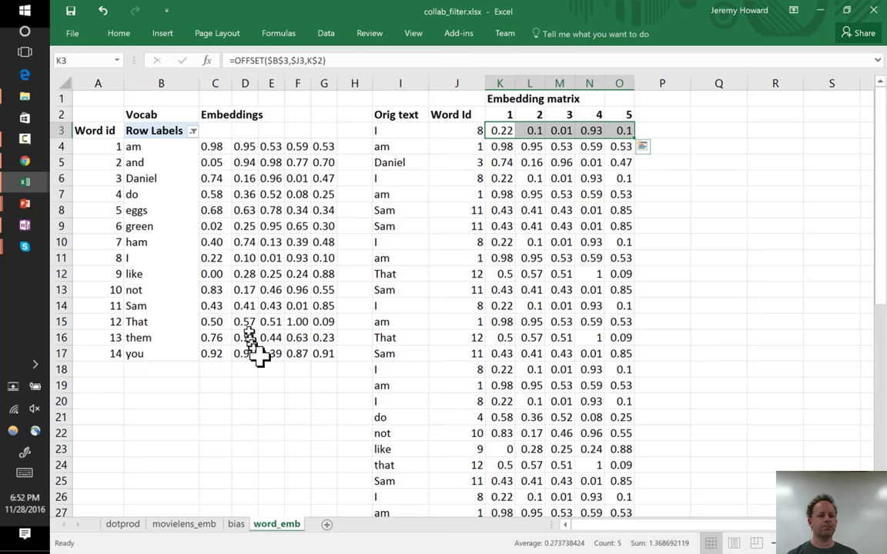
{"action": "key", "text": "Down"}
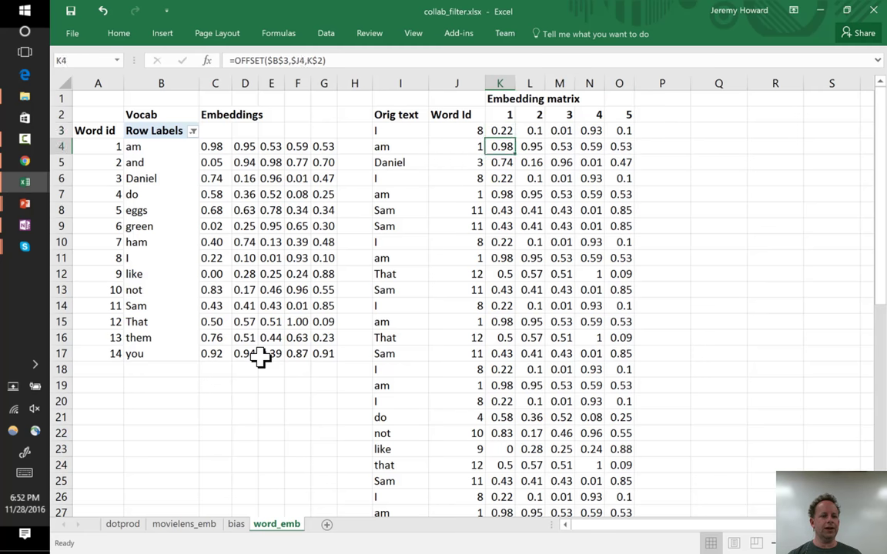
Highlight the whole original text again from I3 down, and go to the first embedding matrix cell, K3.
{"action": "key", "text": "Up"}
{"action": "key", "text": "Left"}
{"action": "key", "text": "Left"}
{"action": "key", "text": "ctrl+shift+Down"}
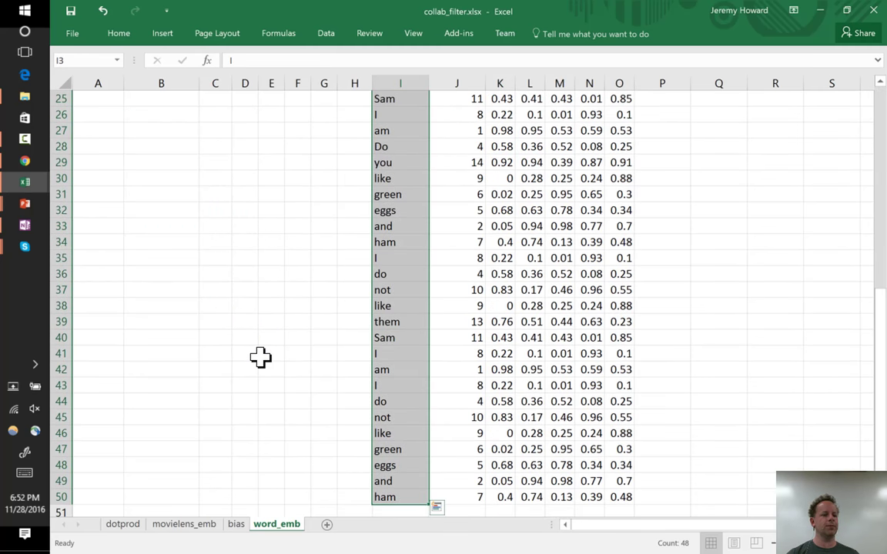
{"action": "key", "text": "Right"}
{"action": "key", "text": "Right"}
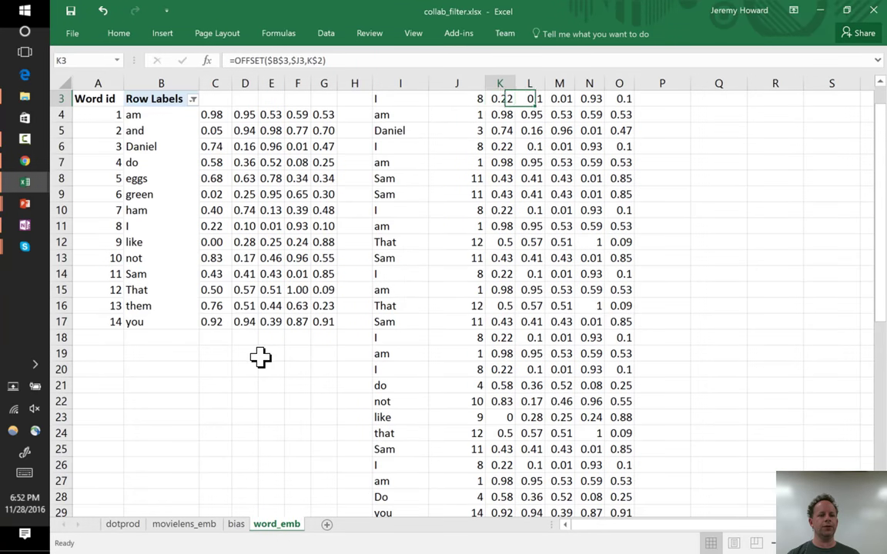